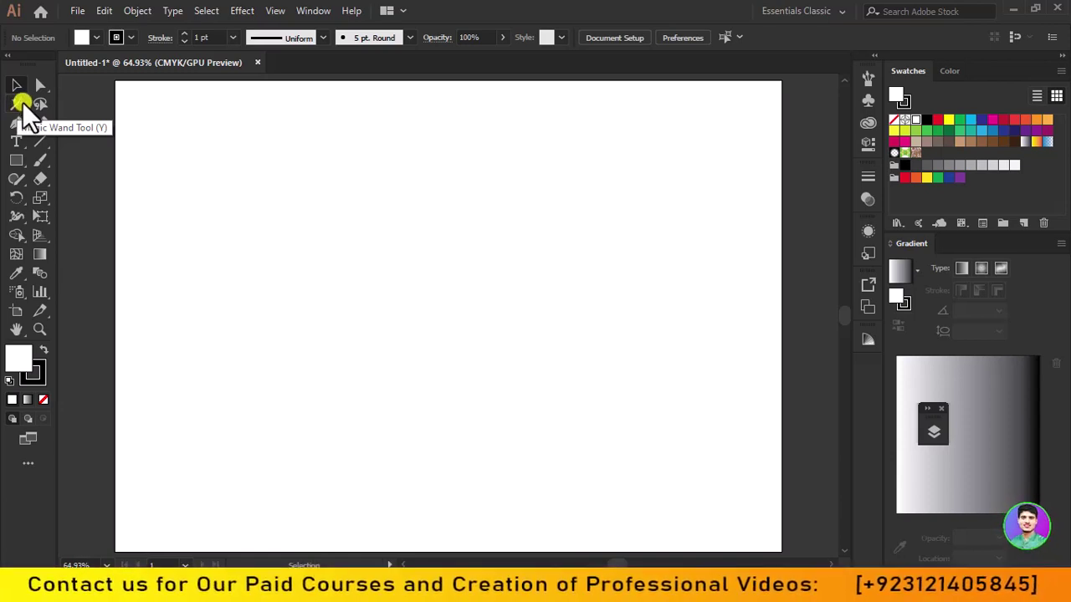
Draw a roughly 53.44 mm square near the top-left, filled red with no stroke
{"action": "left_click", "coordinate": [19, 157]}
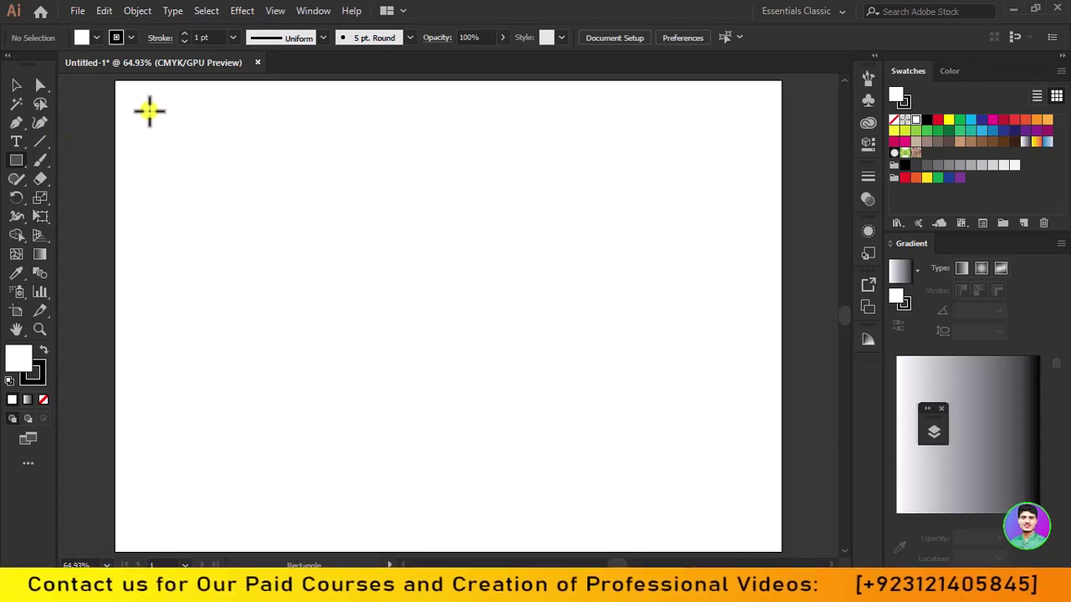
{"action": "left_click_drag", "start_coordinate": [150, 111], "coordinate": [269, 223]}
{"action": "left_click", "coordinate": [84, 37]}
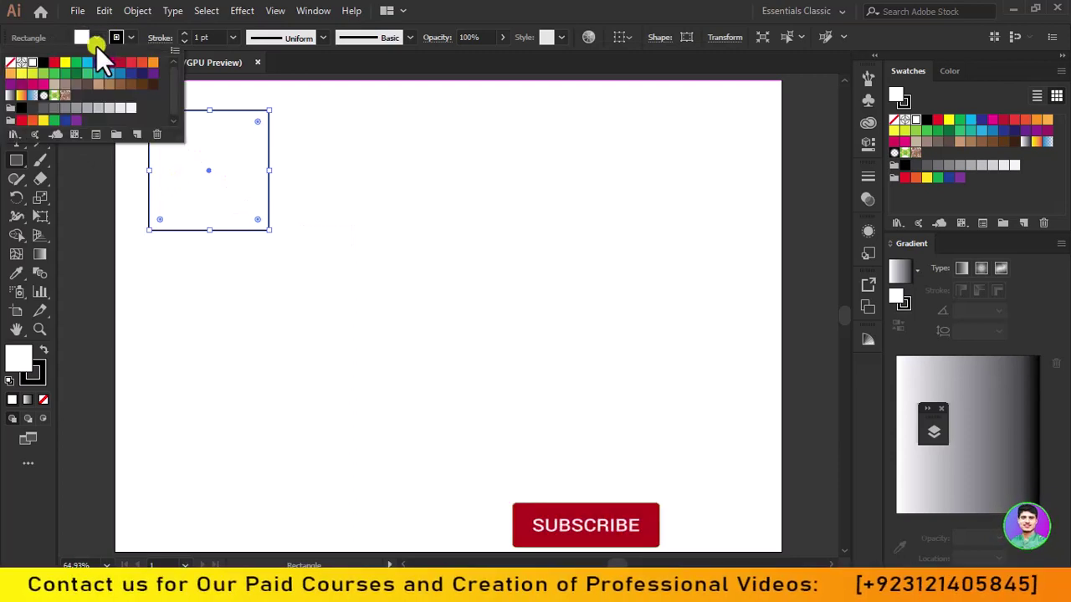
{"action": "left_click", "coordinate": [53, 62]}
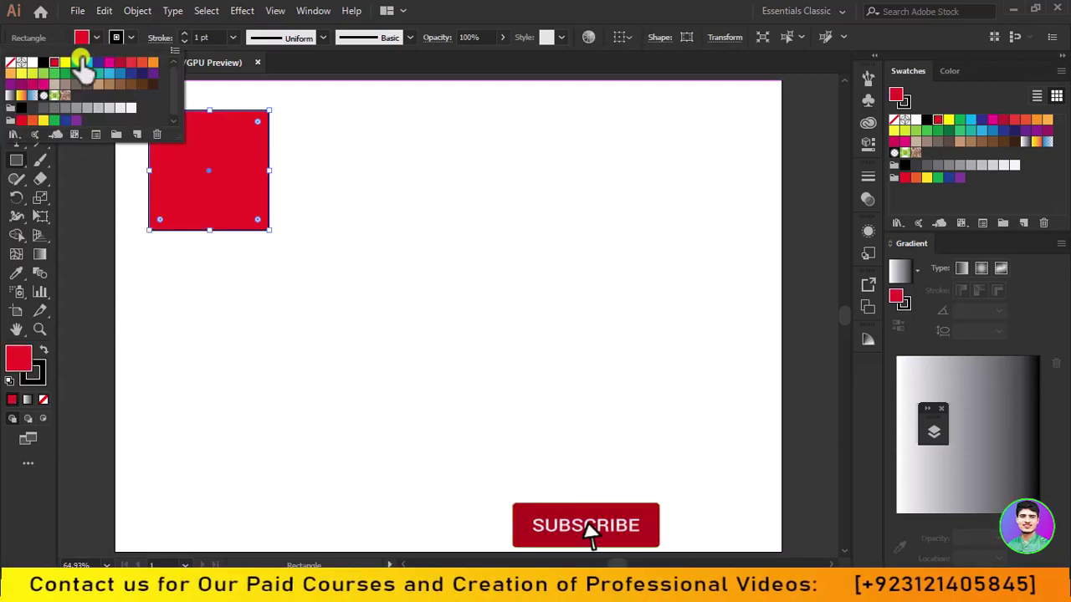
{"action": "left_click", "coordinate": [132, 36]}
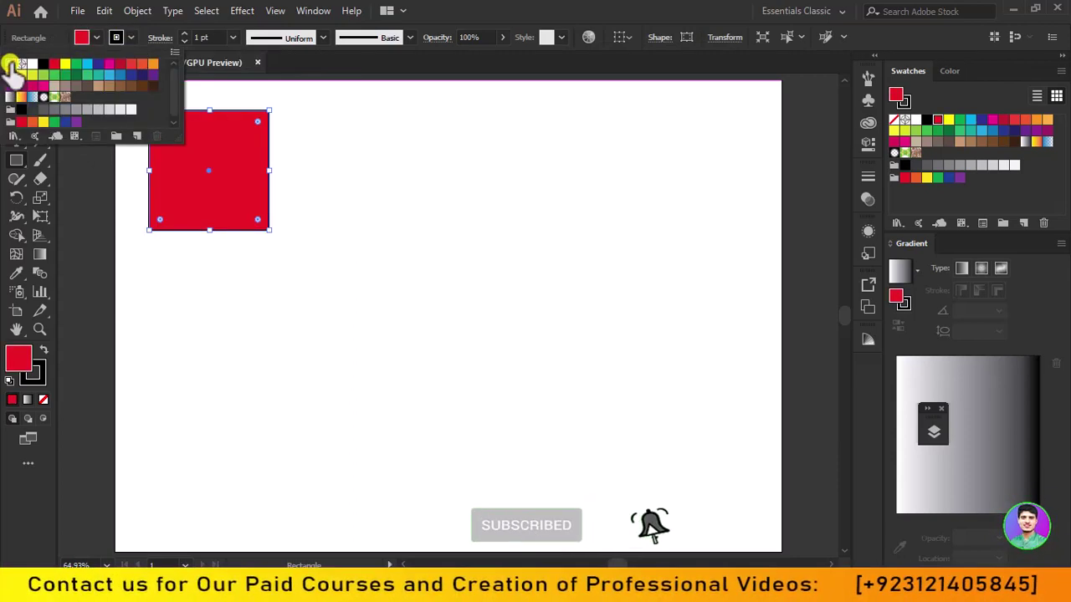
{"action": "left_click", "coordinate": [10, 64]}
{"action": "left_click", "coordinate": [236, 85]}
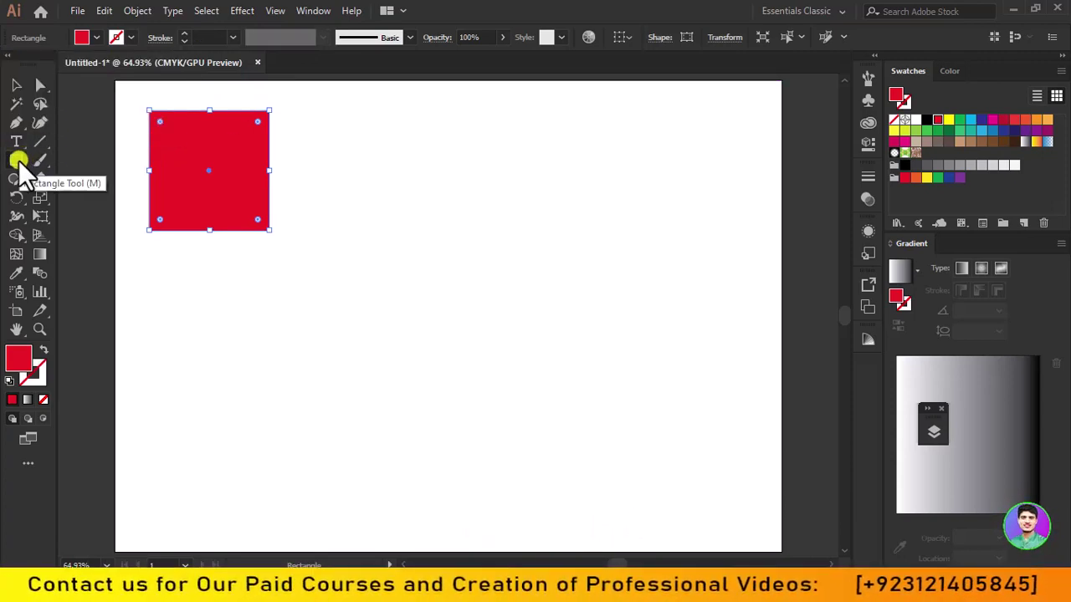
Draw a red rounded square and then a red circle to the right of the square
{"action": "left_click_drag", "start_coordinate": [19, 160], "coordinate": [96, 178]}
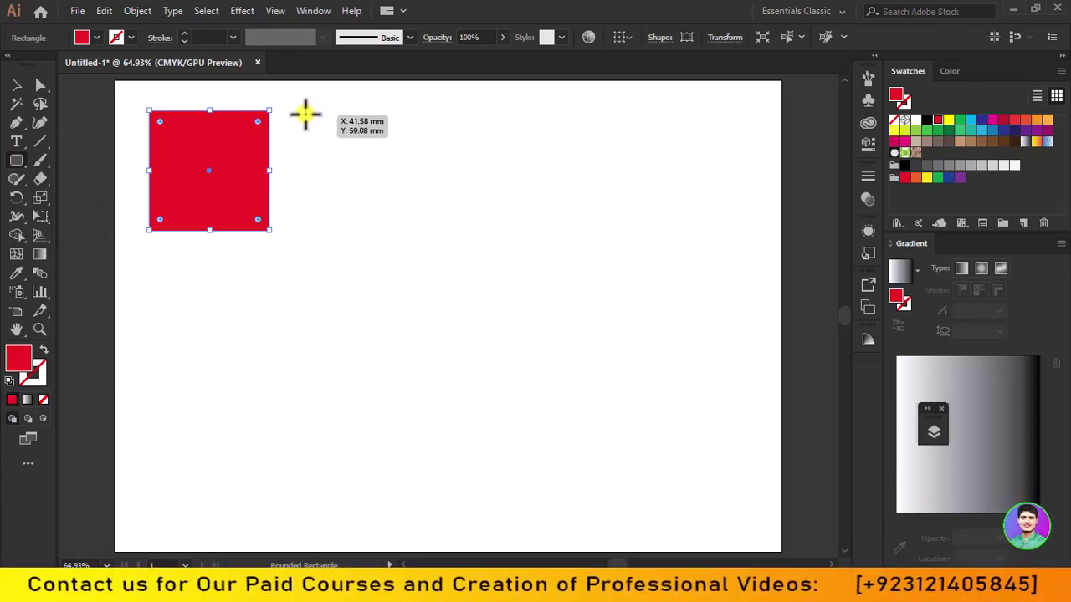
{"action": "left_click_drag", "start_coordinate": [305, 114], "coordinate": [418, 144]}
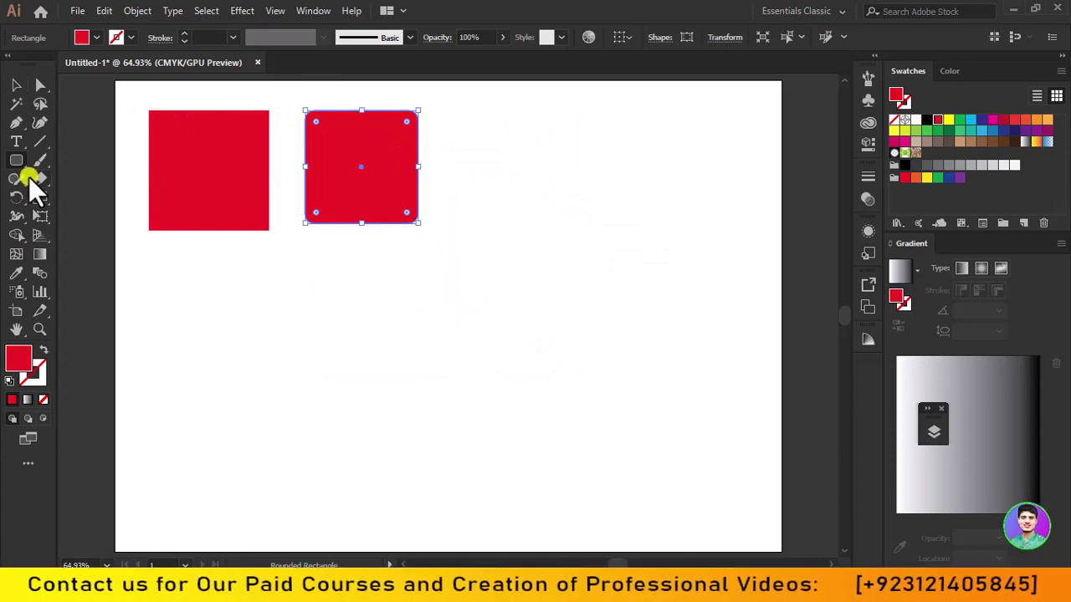
{"action": "left_click_drag", "start_coordinate": [19, 161], "coordinate": [84, 196]}
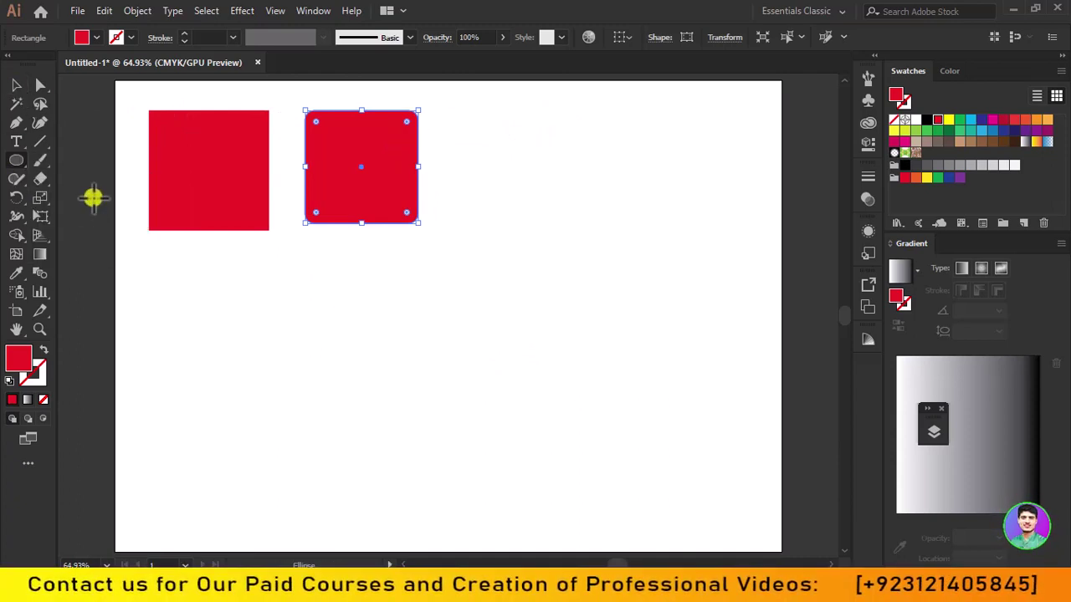
{"action": "mouse_move", "coordinate": [495, 153]}
{"action": "left_mouse_down"}
{"action": "mouse_move", "coordinate": [591, 219]}
{"action": "mouse_move", "coordinate": [540, 170]}
{"action": "left_mouse_up"}
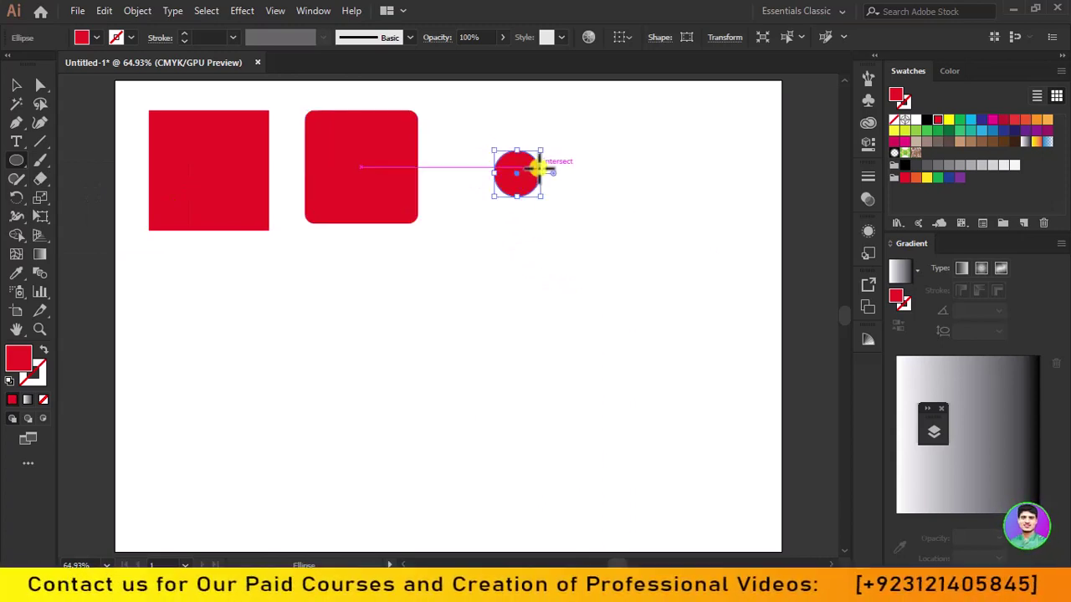
{"action": "key", "text": "ctrl+z"}
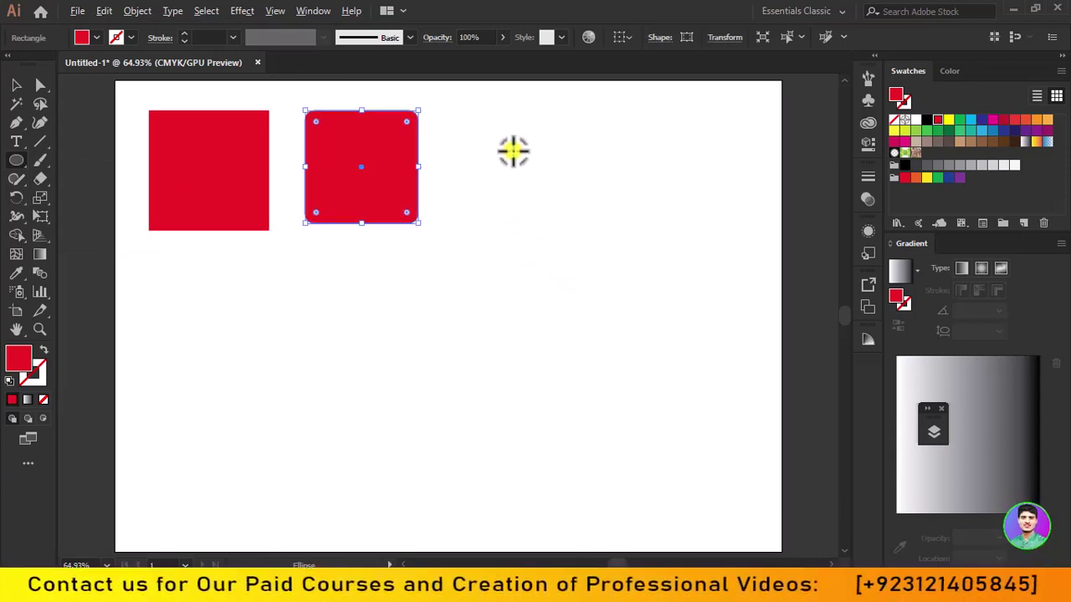
{"action": "mouse_move", "coordinate": [493, 169]}
{"action": "left_mouse_down"}
{"action": "mouse_move", "coordinate": [565, 217]}
{"action": "mouse_move", "coordinate": [541, 191]}
{"action": "left_mouse_up"}
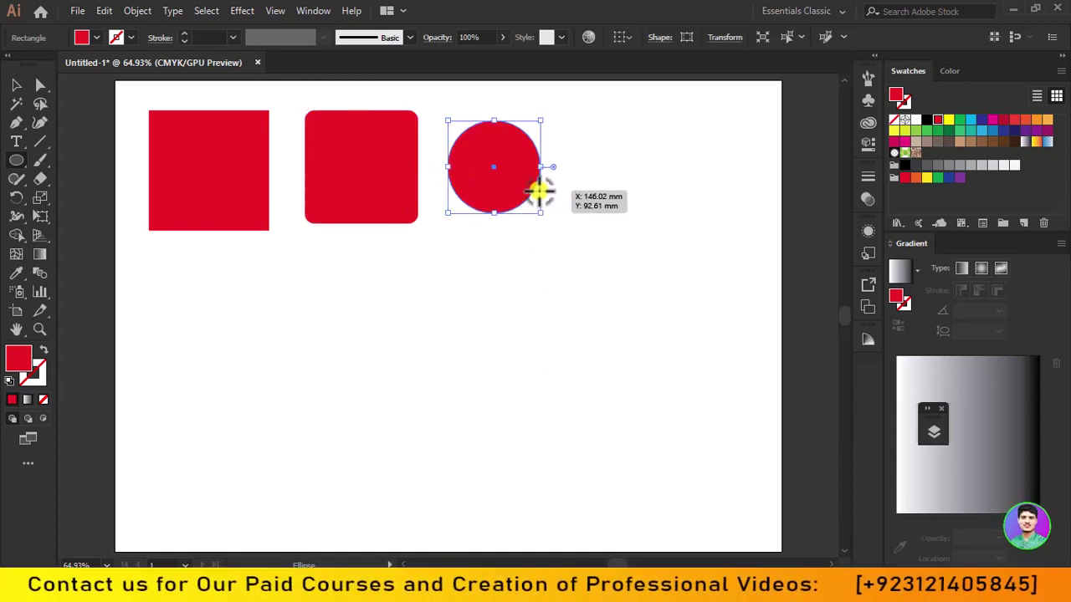
Add a red hexagon at the end of the row and deselect it
{"action": "left_click", "coordinate": [18, 159]}
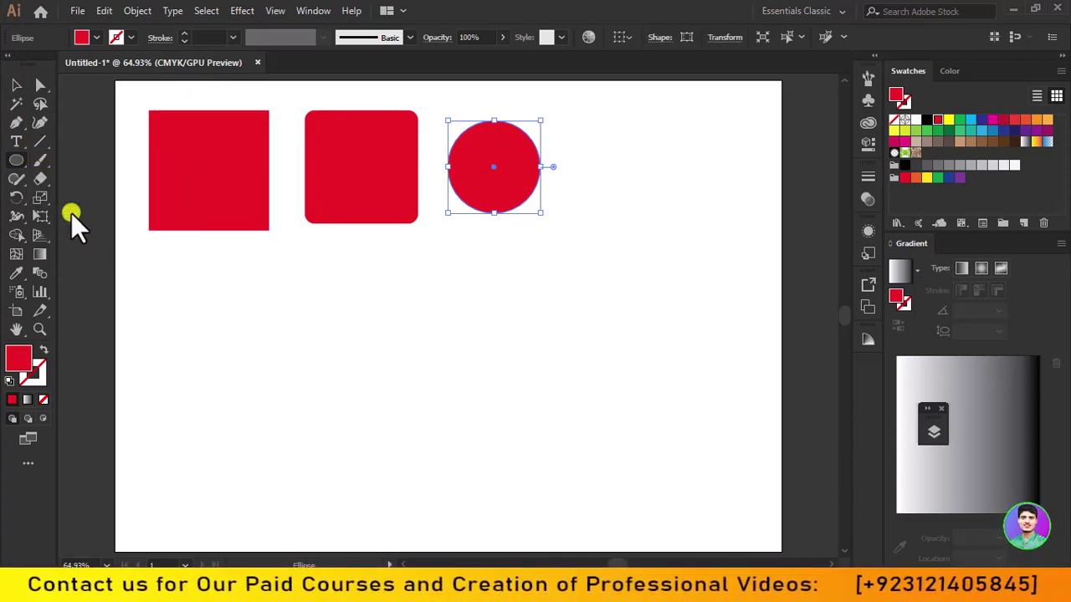
{"action": "left_click", "coordinate": [71, 213]}
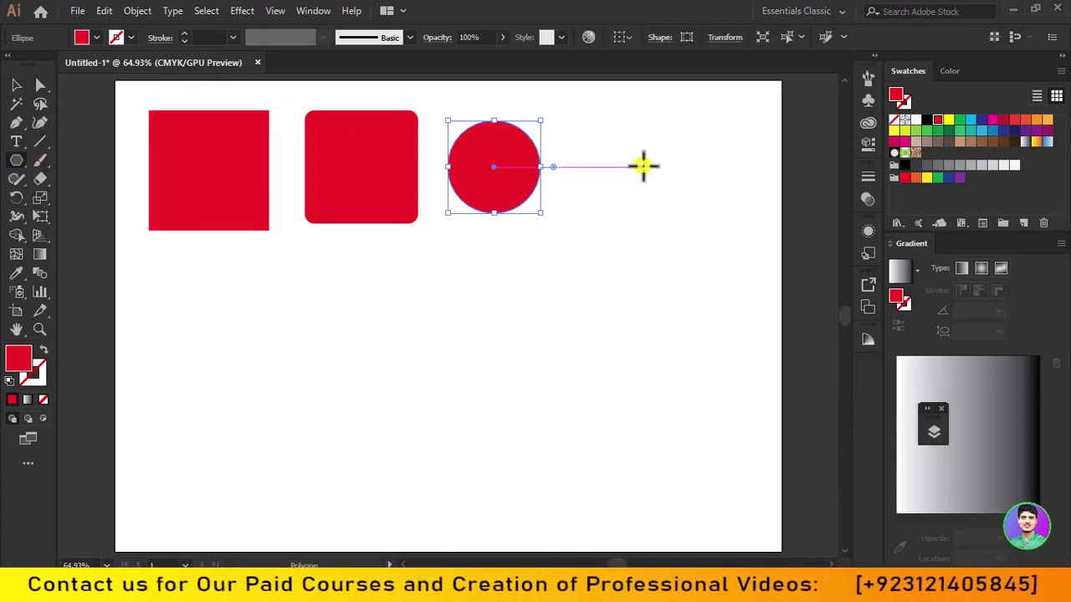
{"action": "left_click_drag", "start_coordinate": [643, 166], "coordinate": [691, 193]}
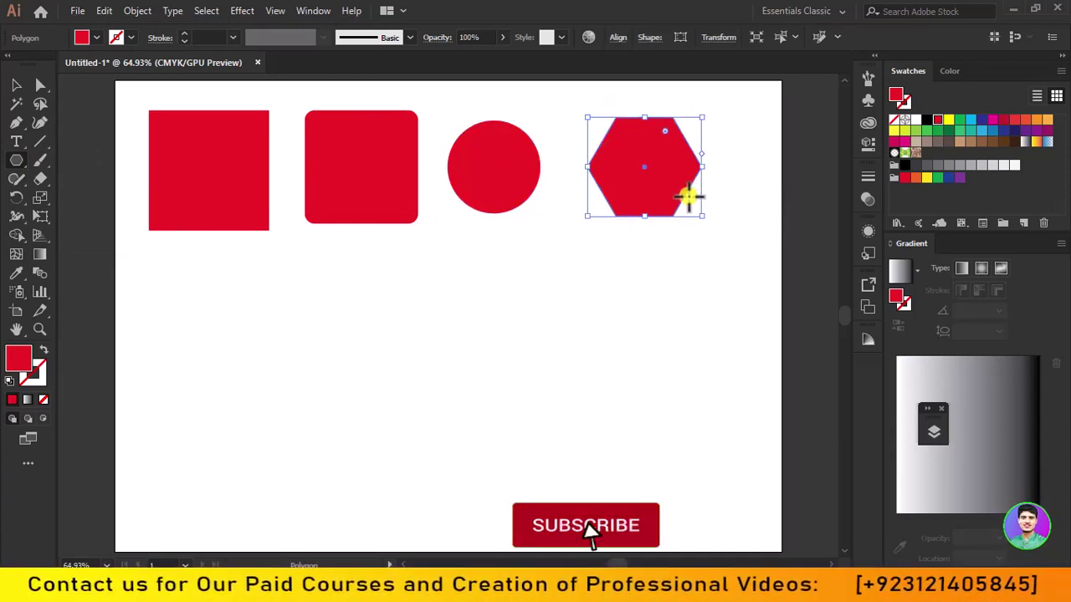
{"action": "left_click", "coordinate": [16, 85]}
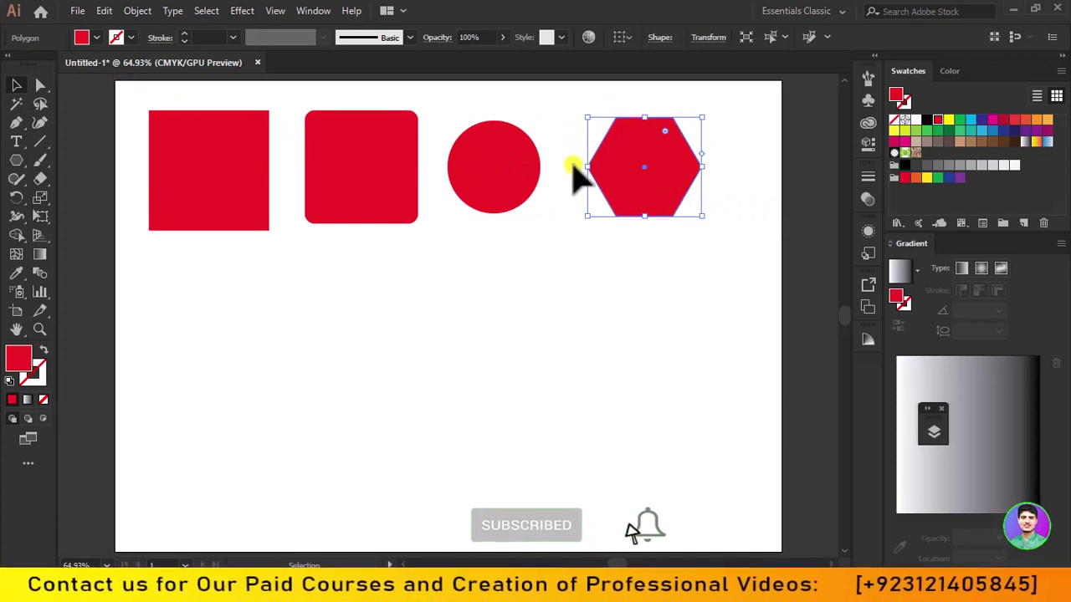
{"action": "left_click", "coordinate": [562, 214]}
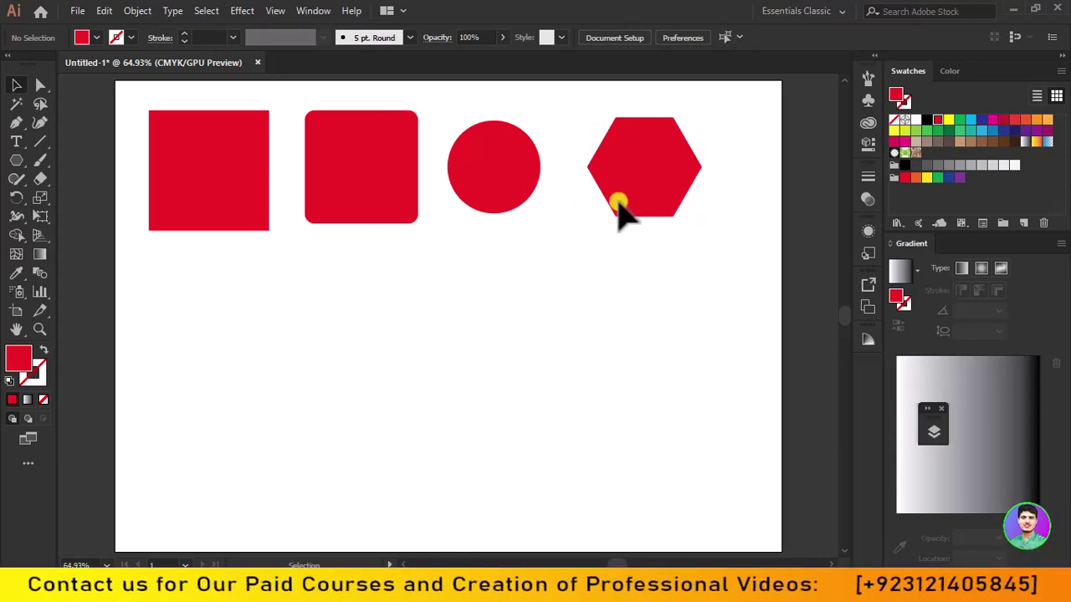
Move the row of four shapes to mid-artboard and Alt-drag a copy above it
{"action": "left_click_drag", "start_coordinate": [728, 171], "coordinate": [168, 176]}
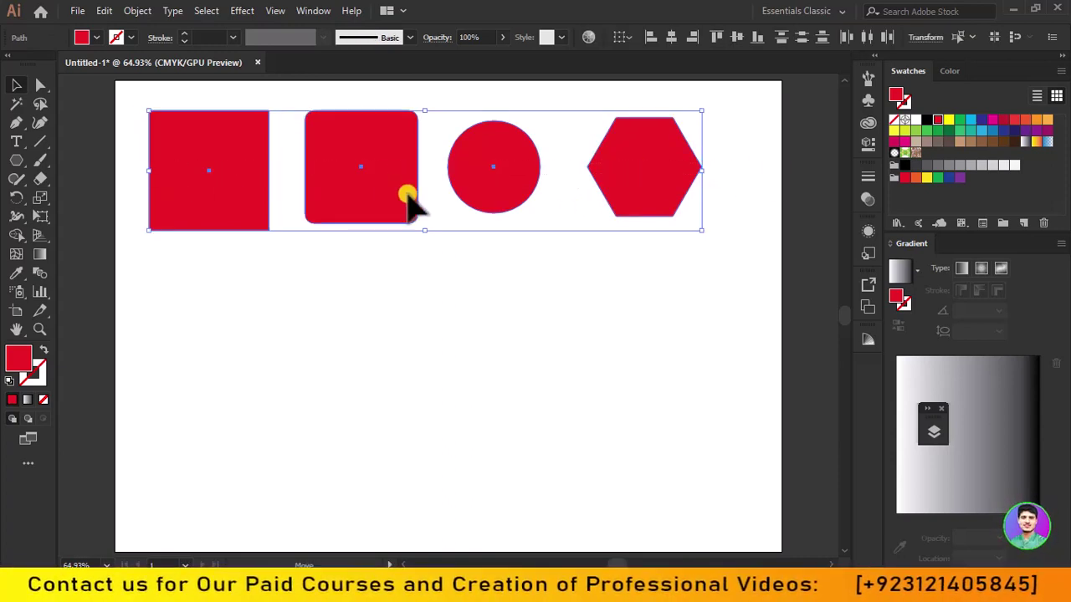
{"action": "mouse_move", "coordinate": [405, 185]}
{"action": "left_mouse_down"}
{"action": "mouse_move", "coordinate": [422, 190]}
{"action": "mouse_move", "coordinate": [421, 309]}
{"action": "left_mouse_up"}
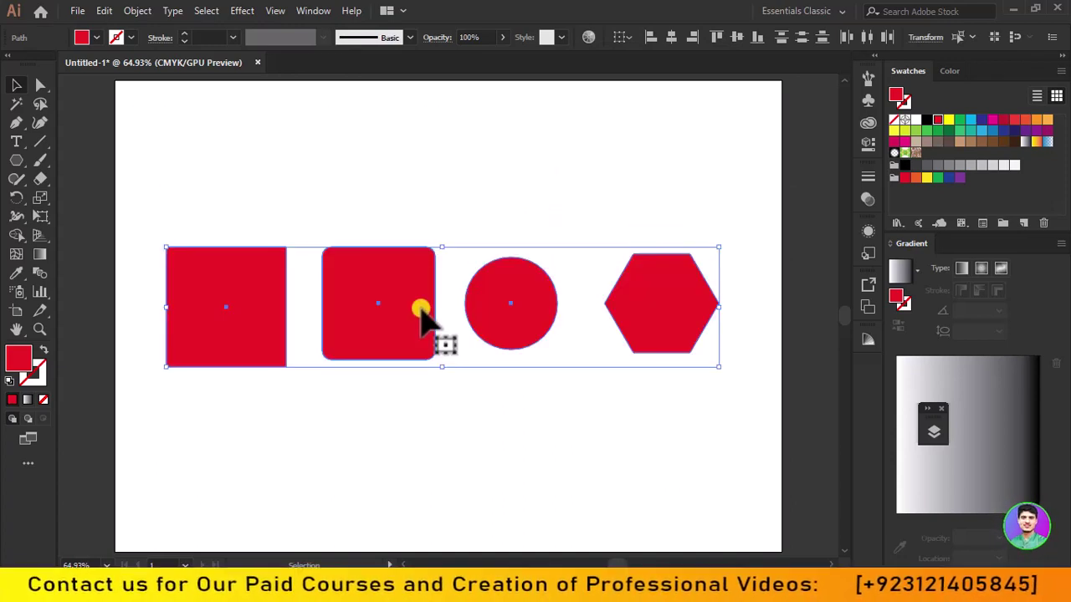
{"action": "left_click_drag", "start_coordinate": [421, 309], "coordinate": [421, 161]}
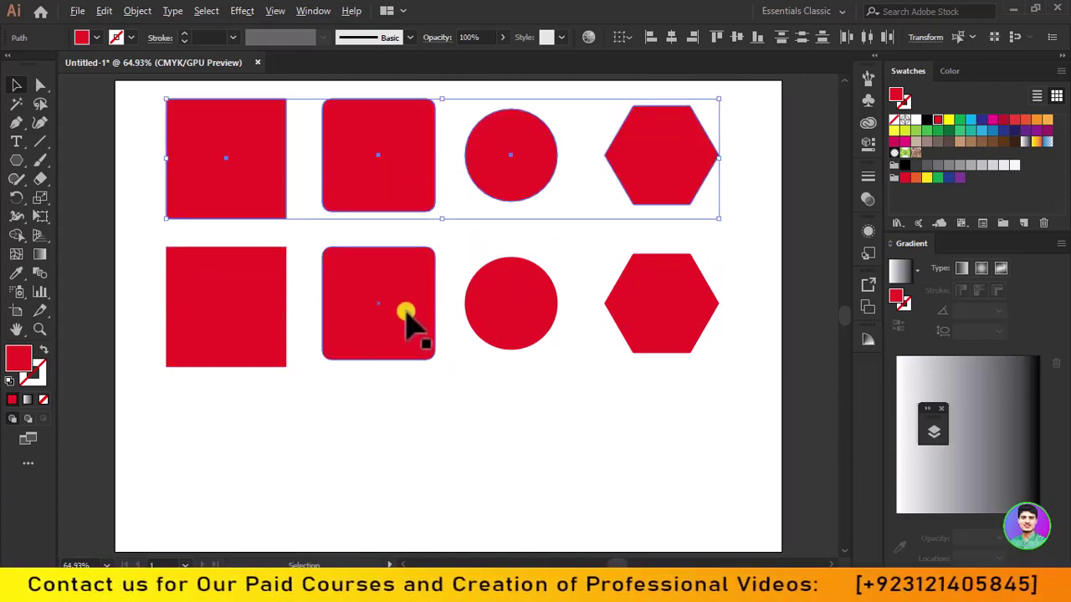
{"action": "left_click_drag", "start_coordinate": [405, 312], "coordinate": [406, 334]}
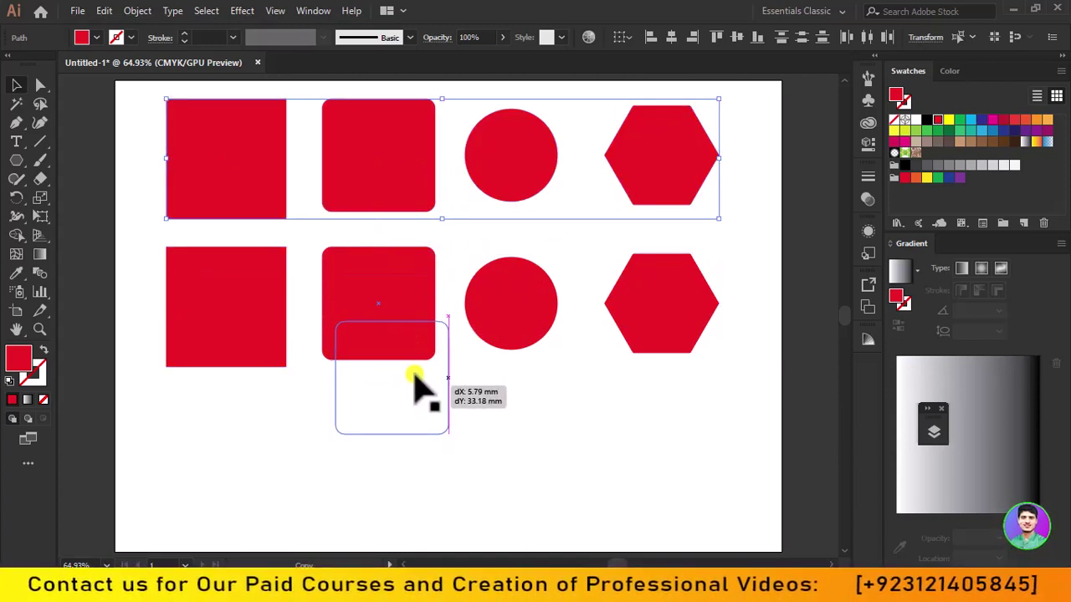
{"action": "key", "text": "ctrl+z"}
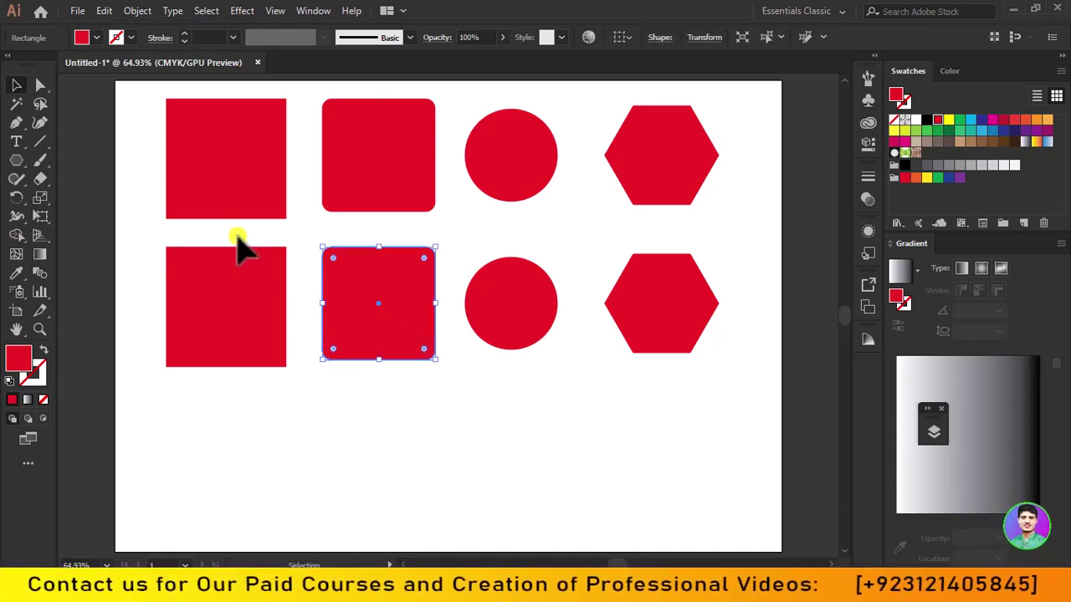
Alt-drag a third row further down, reposition the middle row and deselect
{"action": "left_click", "coordinate": [694, 333]}
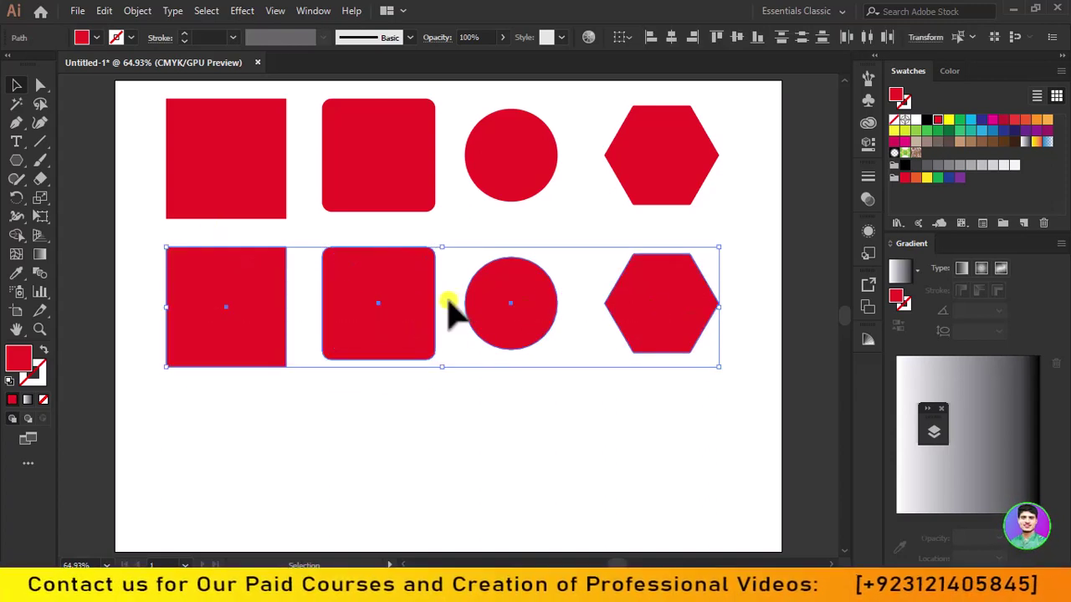
{"action": "left_click_drag", "start_coordinate": [441, 303], "coordinate": [443, 456]}
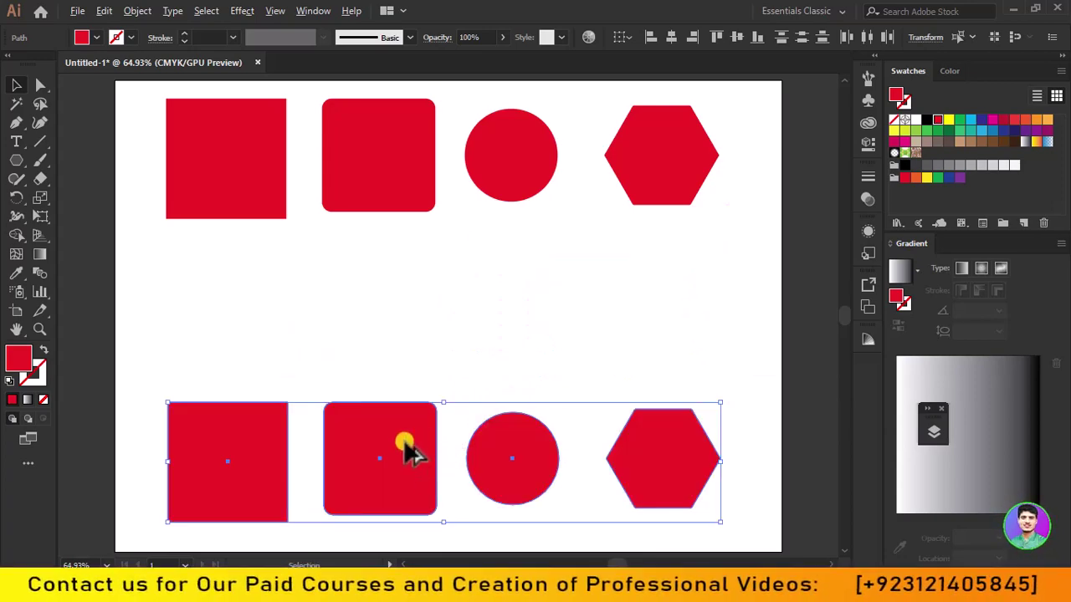
{"action": "mouse_move", "coordinate": [406, 449]}
{"action": "left_mouse_down"}
{"action": "mouse_move", "coordinate": [422, 305]}
{"action": "mouse_move", "coordinate": [409, 290]}
{"action": "left_mouse_up"}
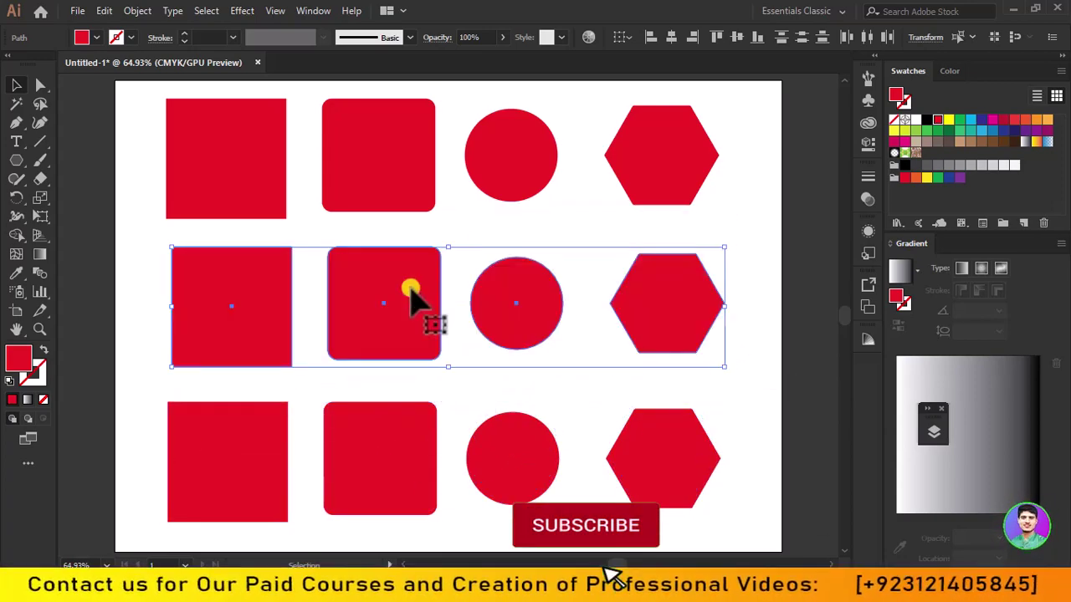
{"action": "left_click", "coordinate": [751, 216]}
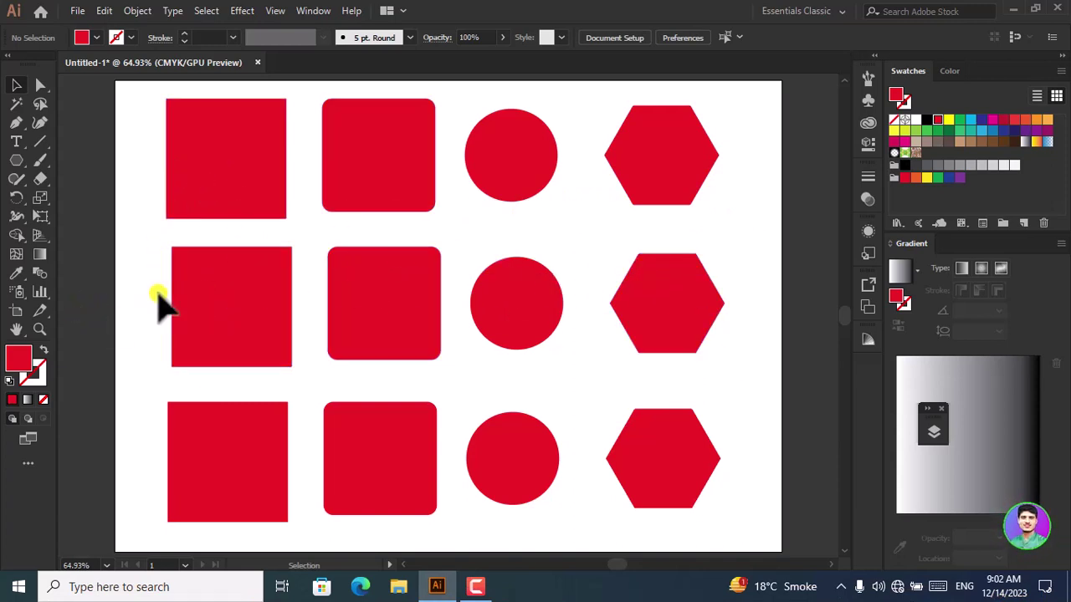
Fill the four middle-row shapes with lime yellow
{"action": "left_click_drag", "start_coordinate": [147, 287], "coordinate": [626, 310]}
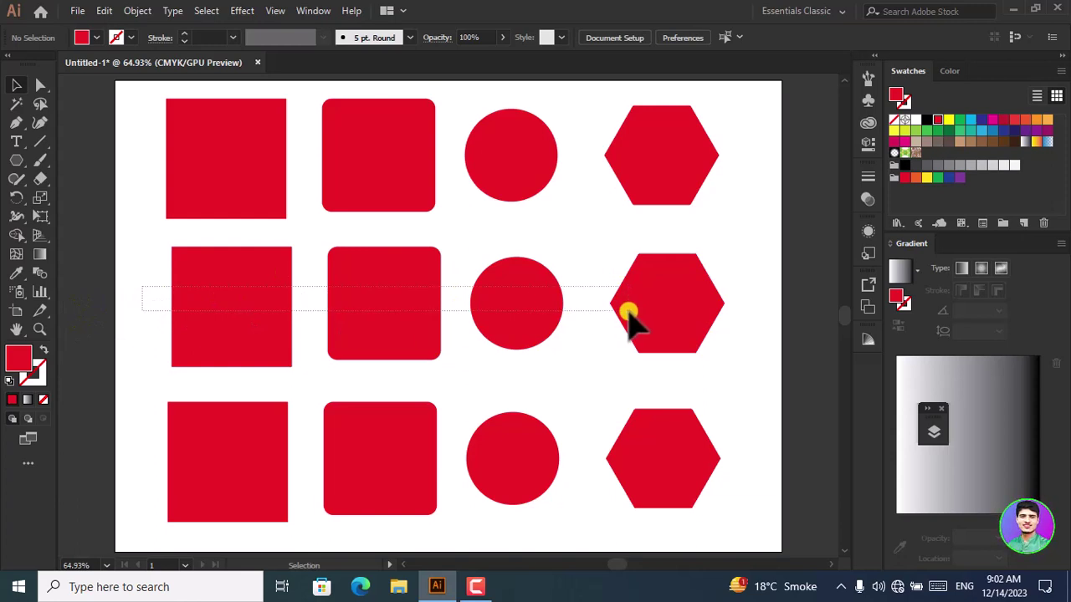
{"action": "left_click", "coordinate": [82, 37]}
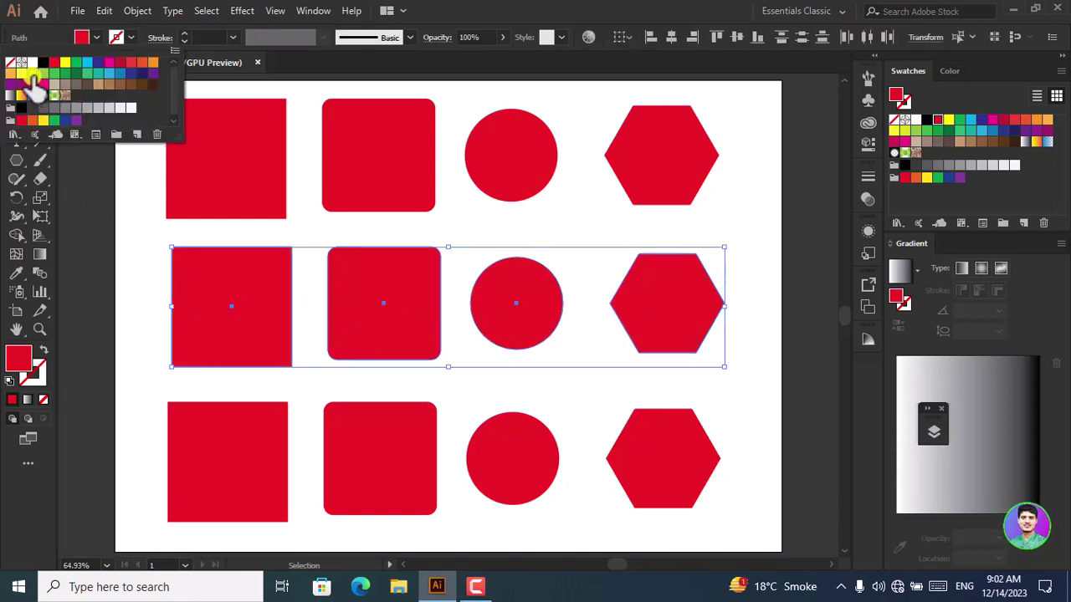
{"action": "left_click", "coordinate": [33, 74]}
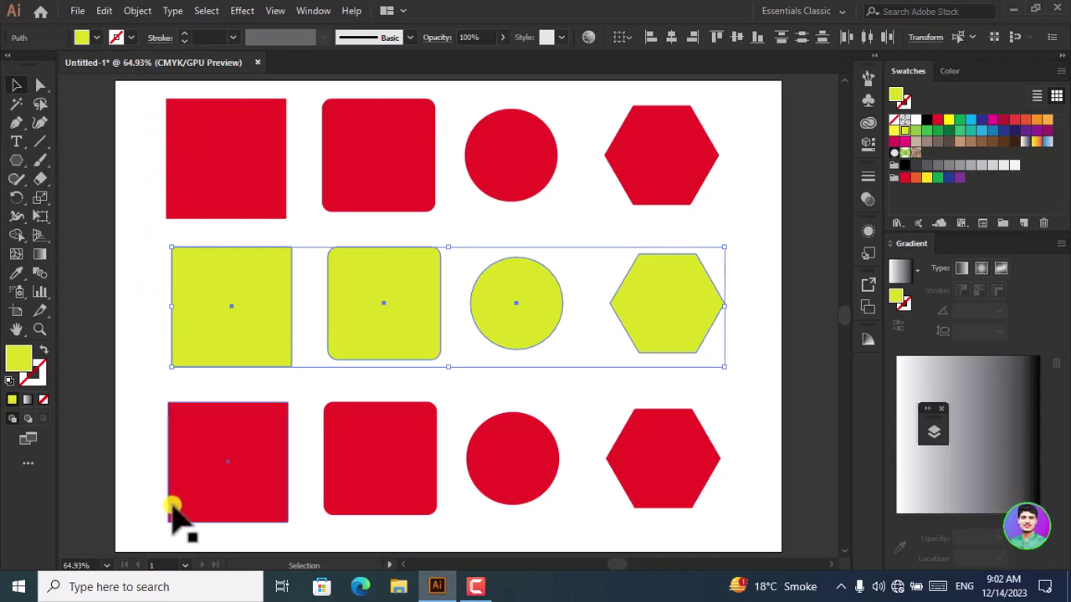
Fill the four bottom-row shapes dark blue, then deselect them
{"action": "left_click_drag", "start_coordinate": [146, 485], "coordinate": [760, 490]}
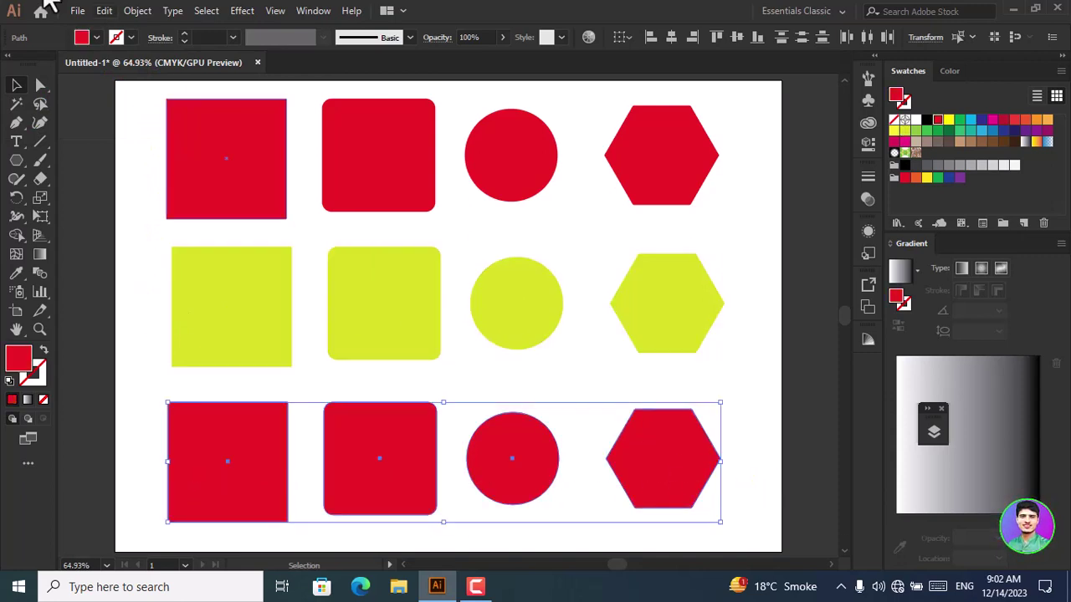
{"action": "left_click", "coordinate": [76, 39]}
{"action": "left_click", "coordinate": [98, 62]}
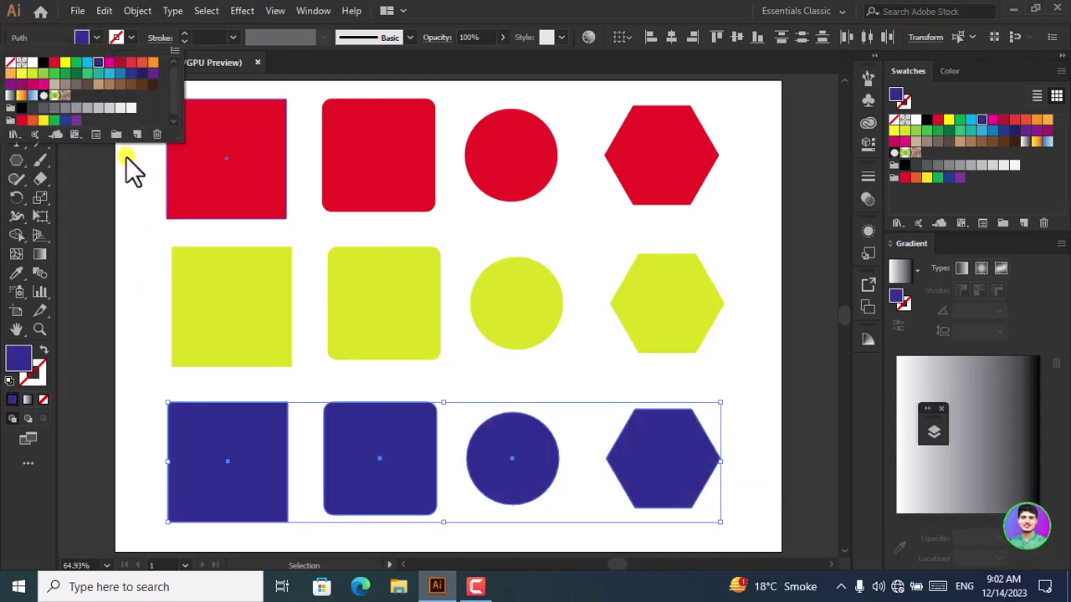
{"action": "left_click", "coordinate": [133, 170]}
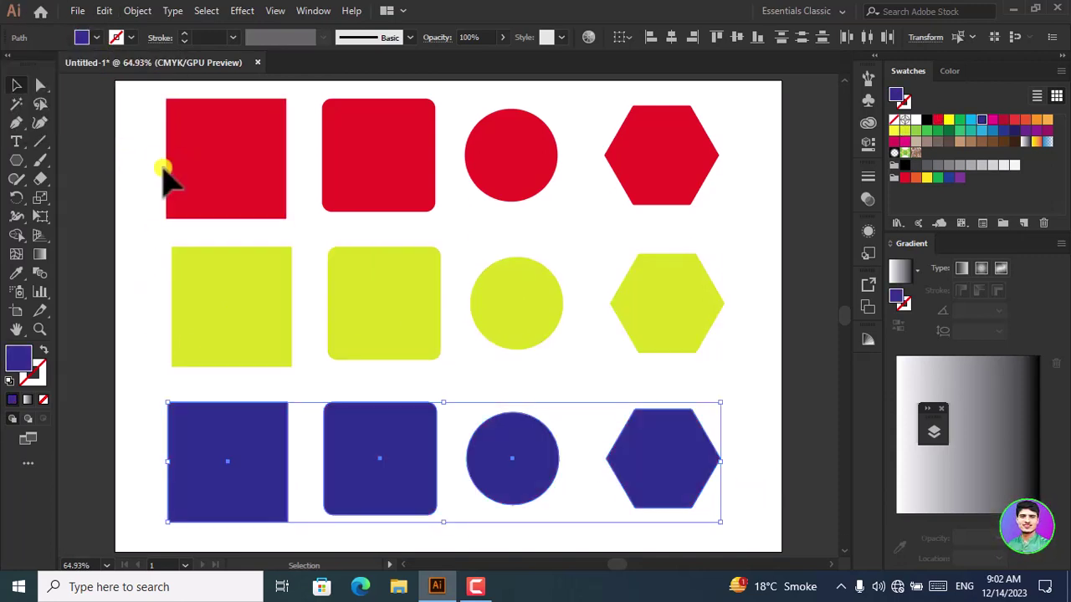
{"action": "left_click", "coordinate": [552, 237]}
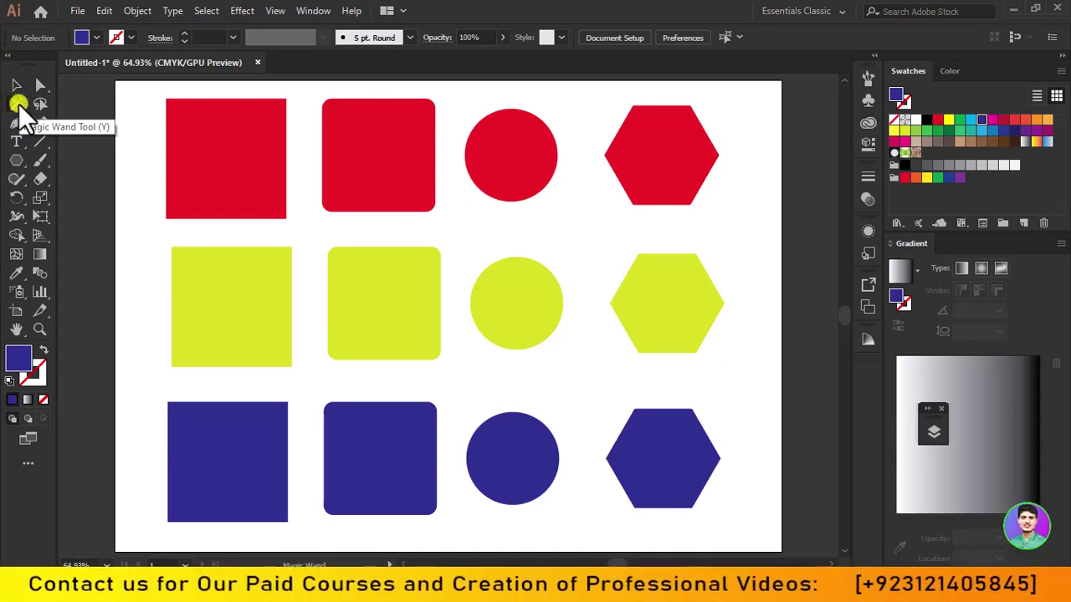
{"action": "left_click", "coordinate": [186, 158]}
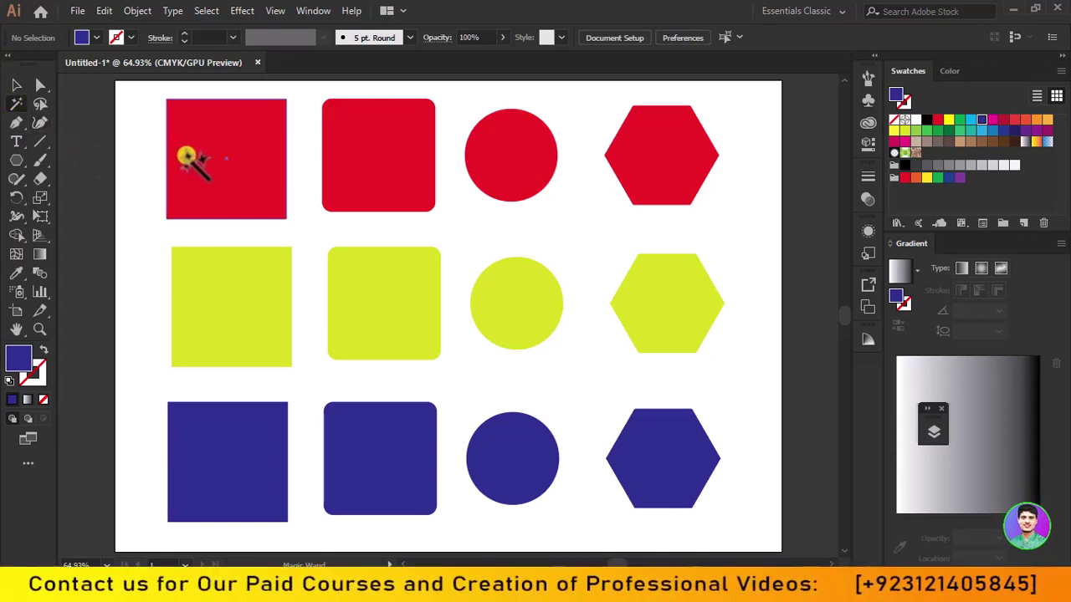
{"action": "left_click", "coordinate": [186, 157]}
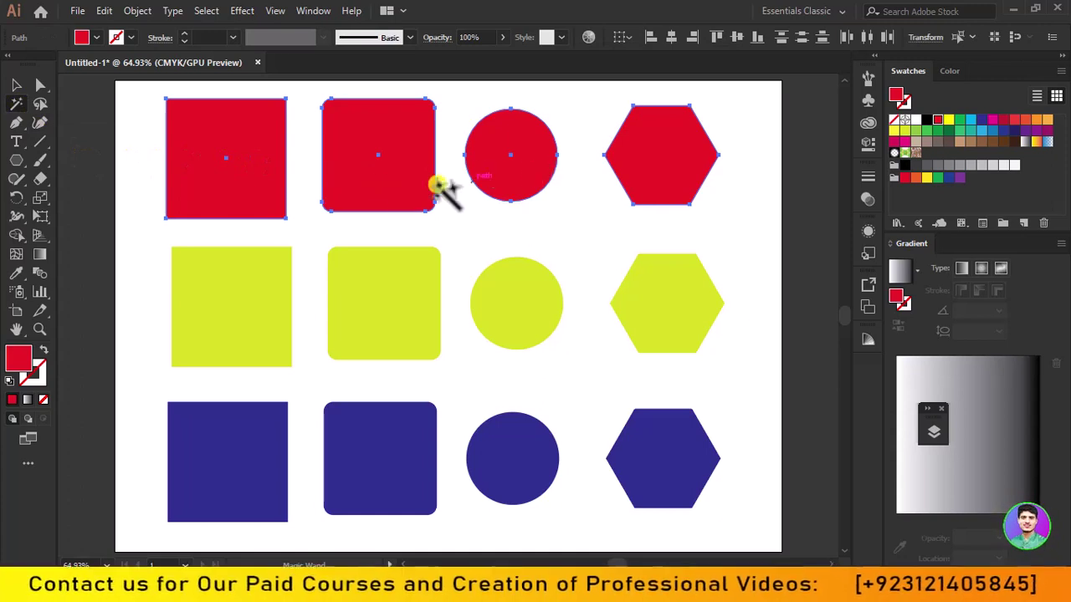
{"action": "left_click", "coordinate": [151, 188]}
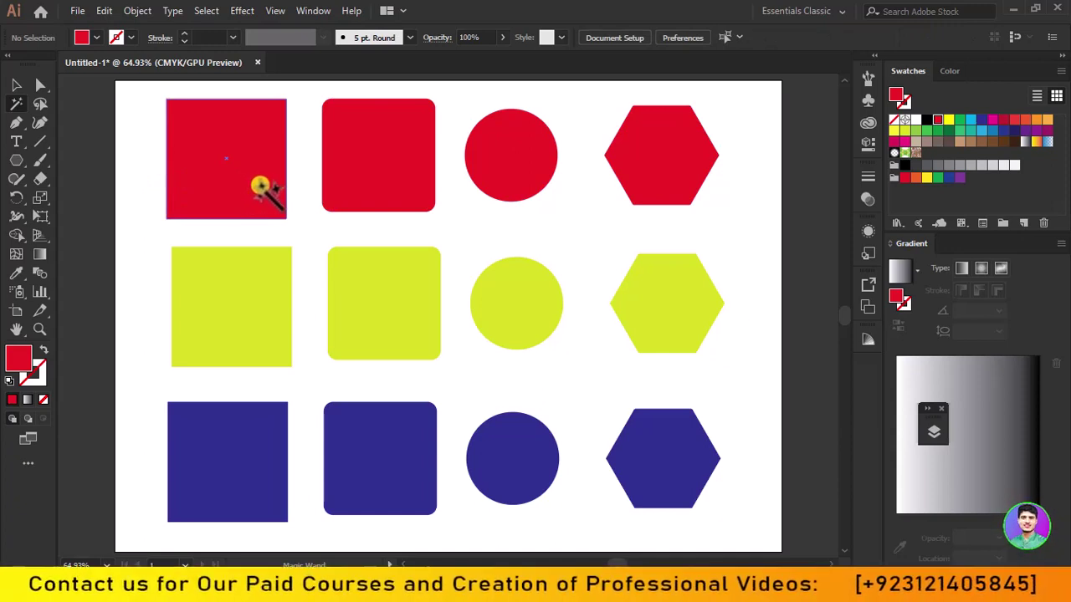
{"action": "left_click", "coordinate": [237, 197]}
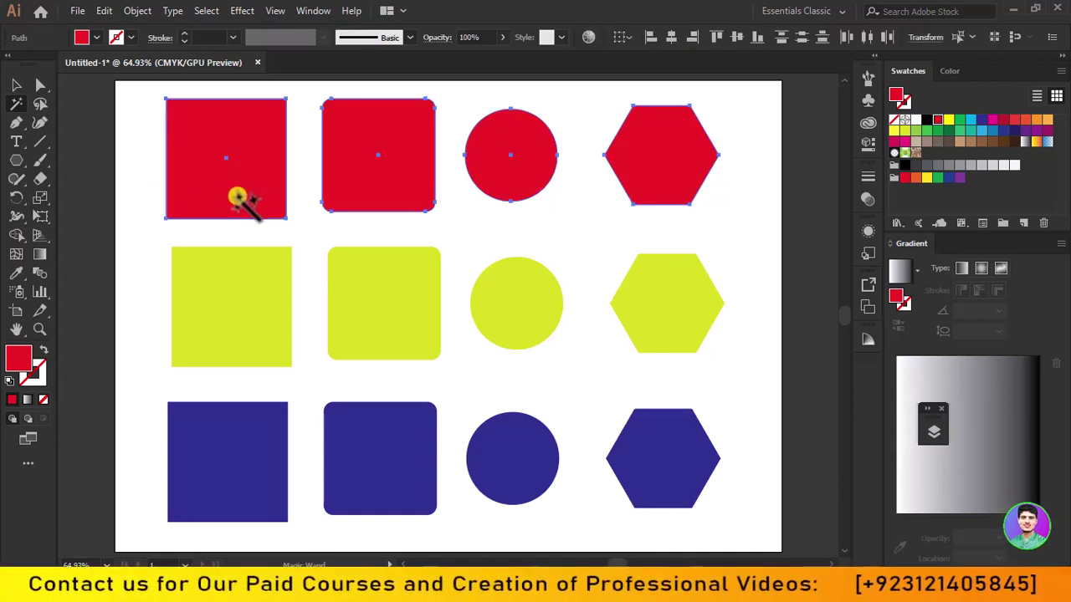
{"action": "left_click", "coordinate": [152, 227]}
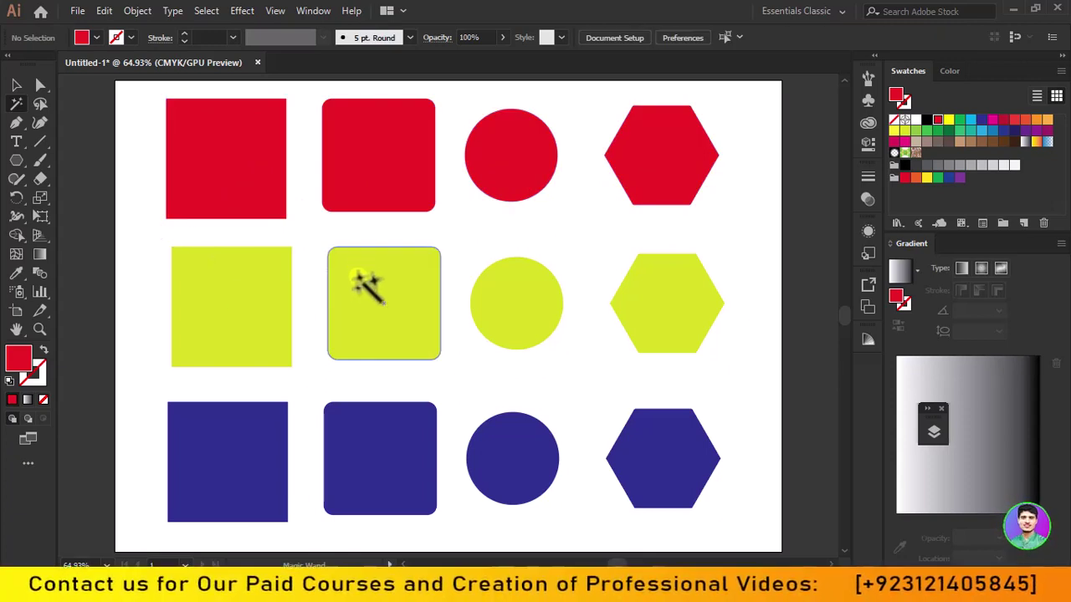
{"action": "left_click", "coordinate": [357, 279]}
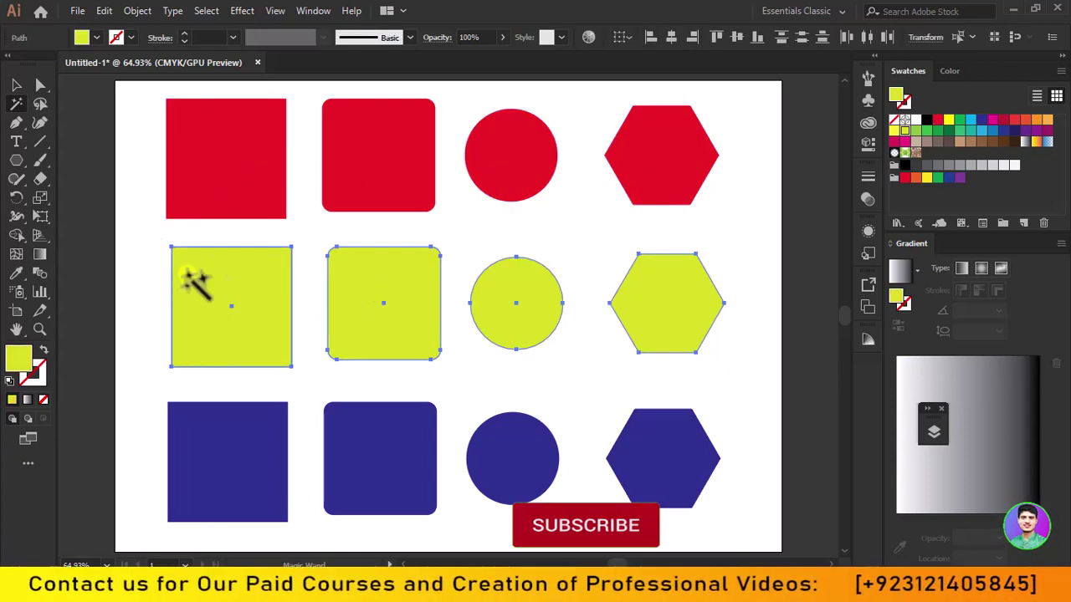
{"action": "key", "text": "ctrl+h"}
{"action": "left_click", "coordinate": [150, 275]}
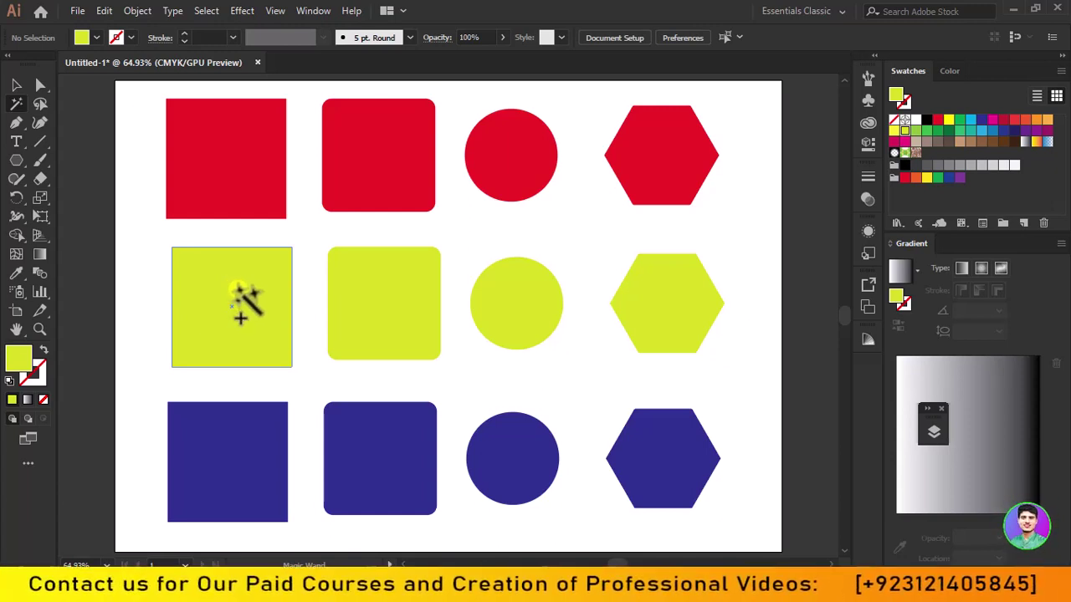
{"action": "left_click", "coordinate": [268, 290]}
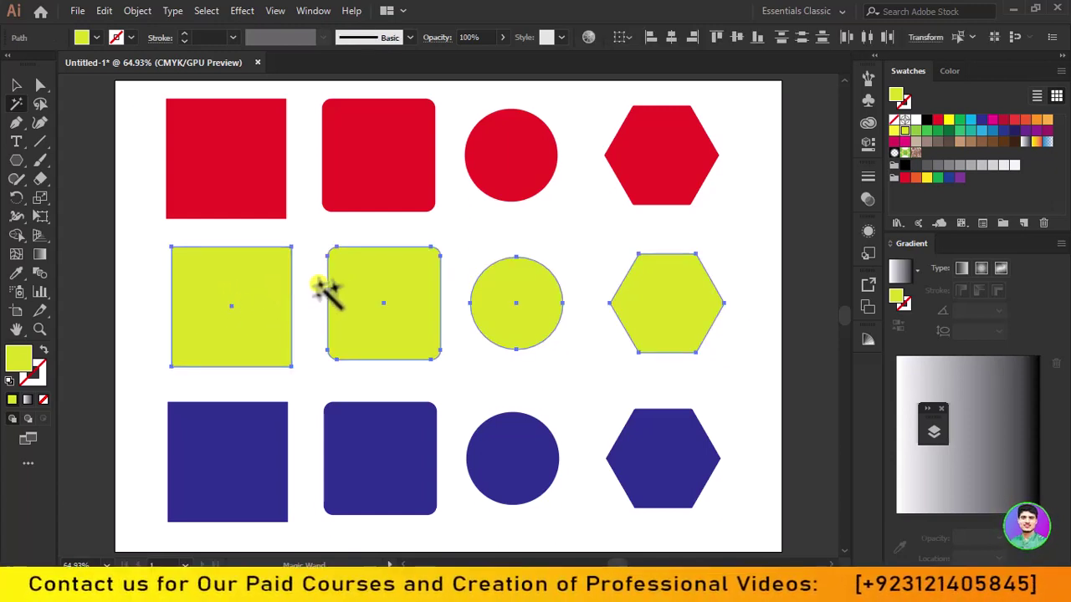
{"action": "left_click", "coordinate": [315, 279]}
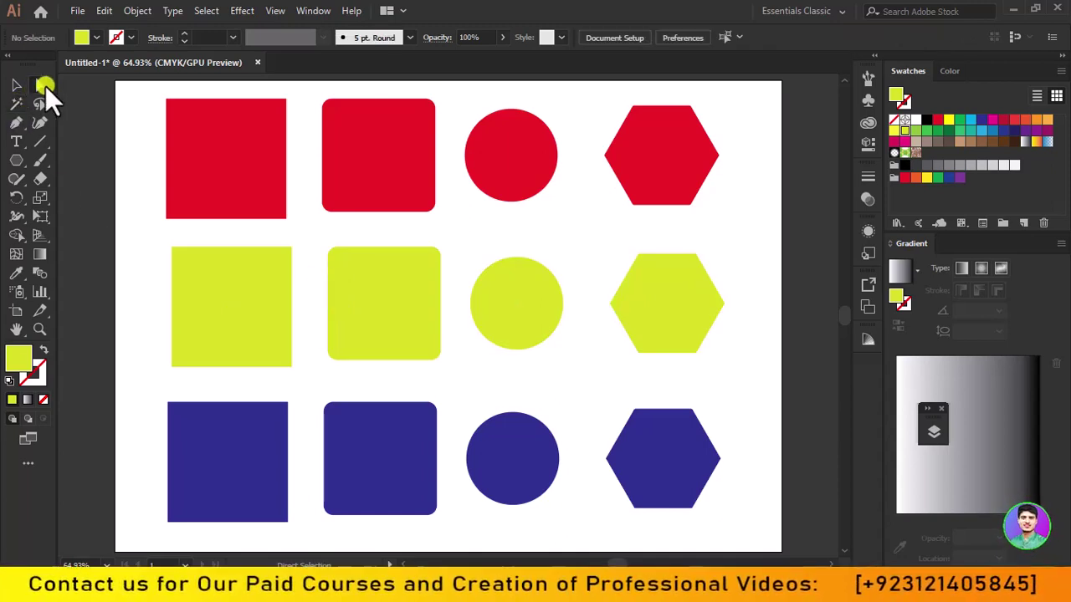
{"action": "left_click", "coordinate": [47, 86]}
{"action": "left_click", "coordinate": [261, 302]}
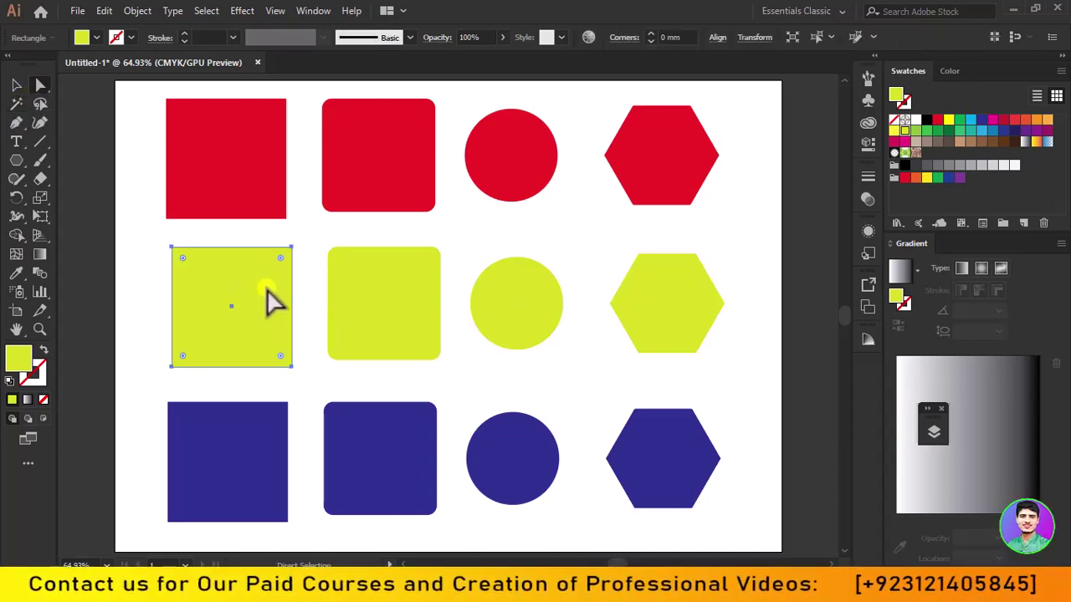
{"action": "left_click", "coordinate": [530, 452]}
{"action": "left_click", "coordinate": [508, 436]}
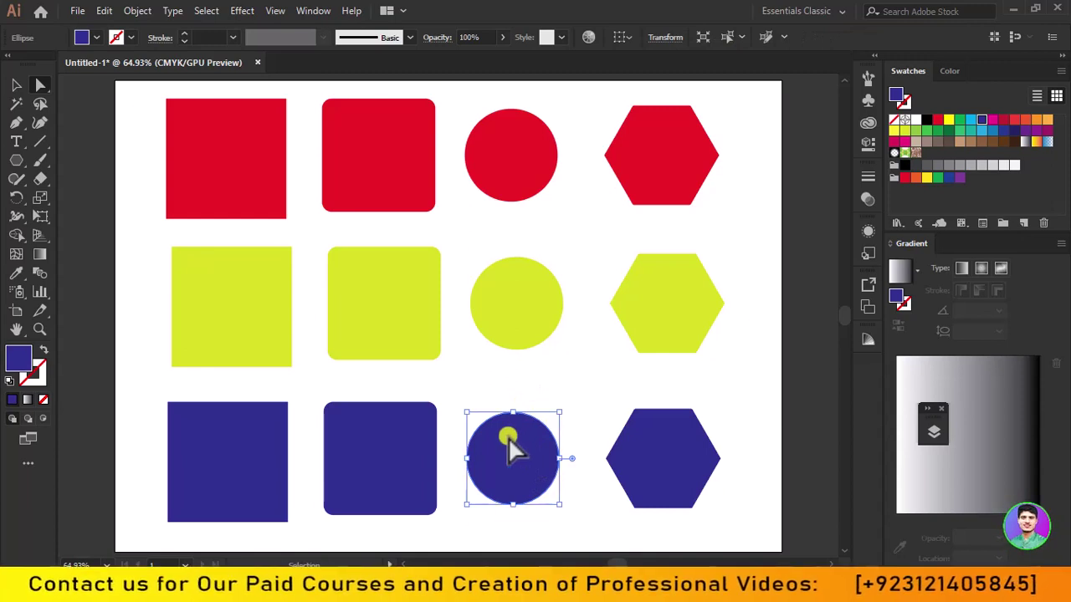
{"action": "left_click", "coordinate": [230, 334]}
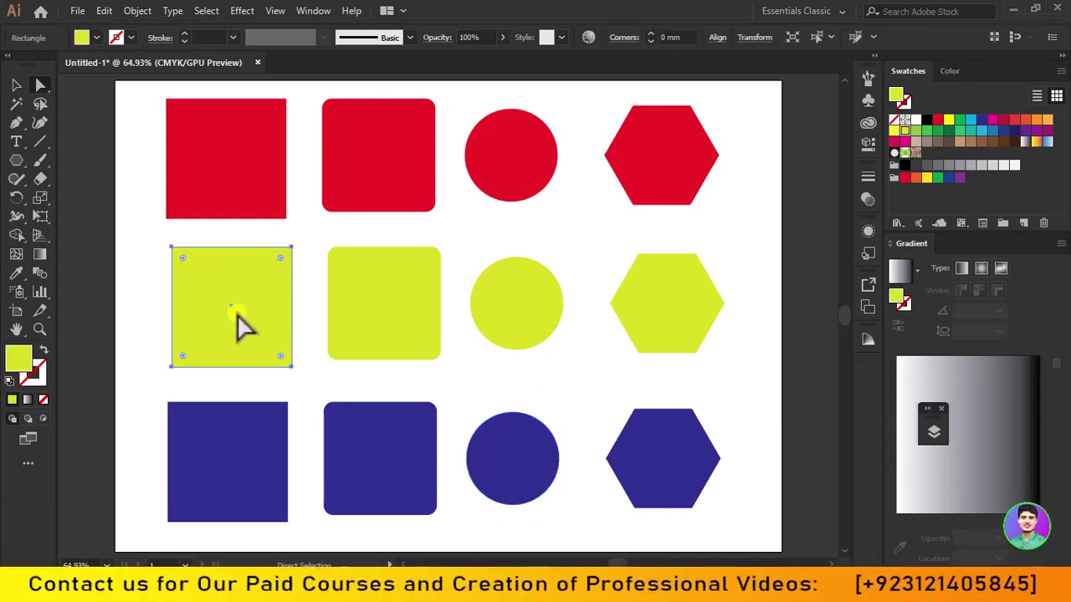
{"action": "left_click", "coordinate": [15, 105]}
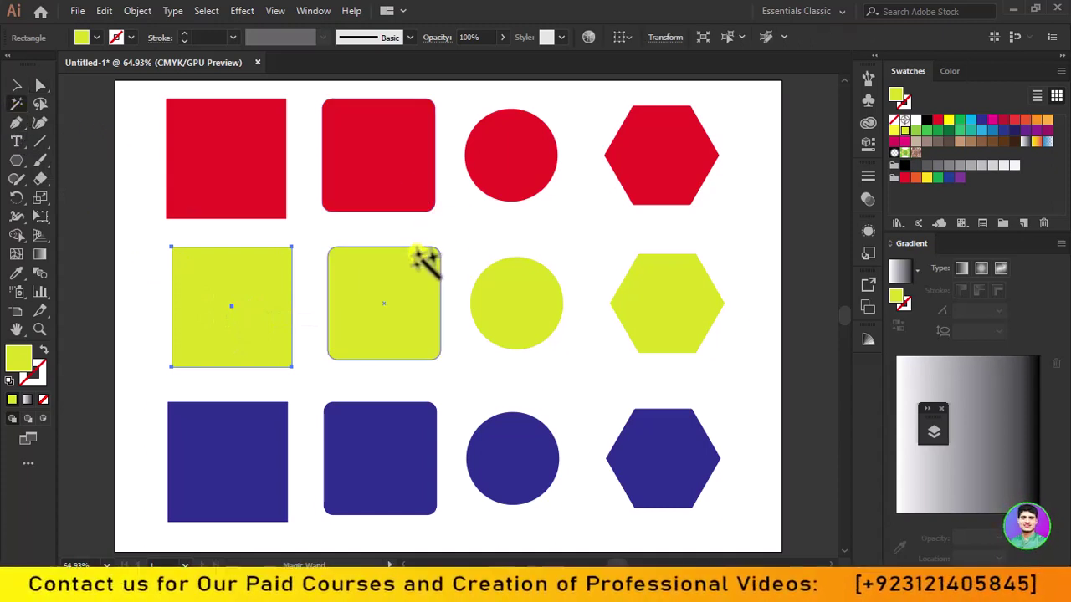
{"action": "key", "text": "ctrl"}
{"action": "left_click", "coordinate": [524, 308]}
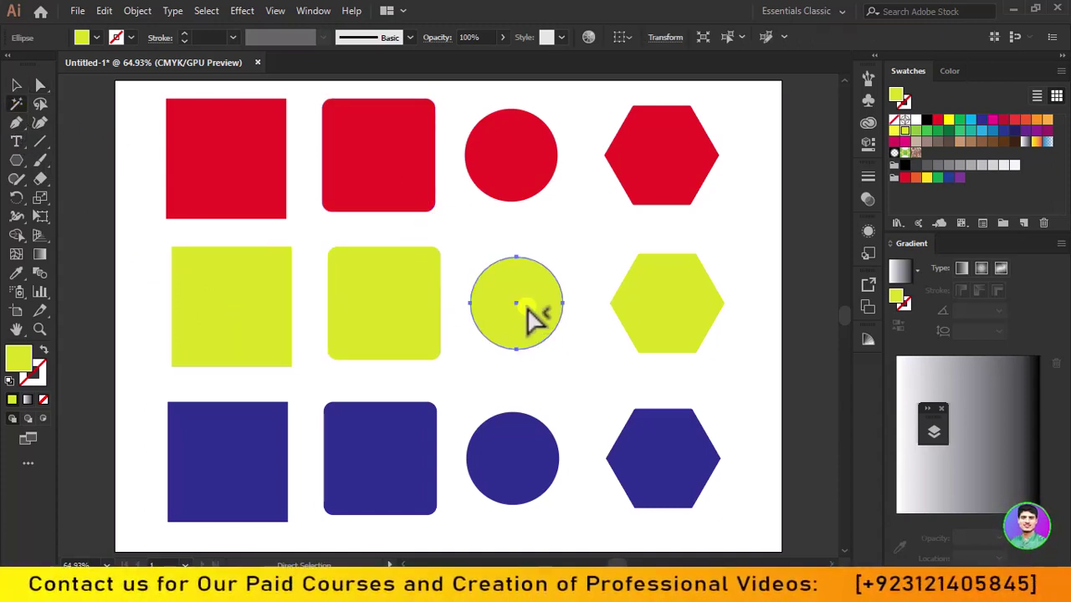
{"action": "left_click", "coordinate": [521, 449]}
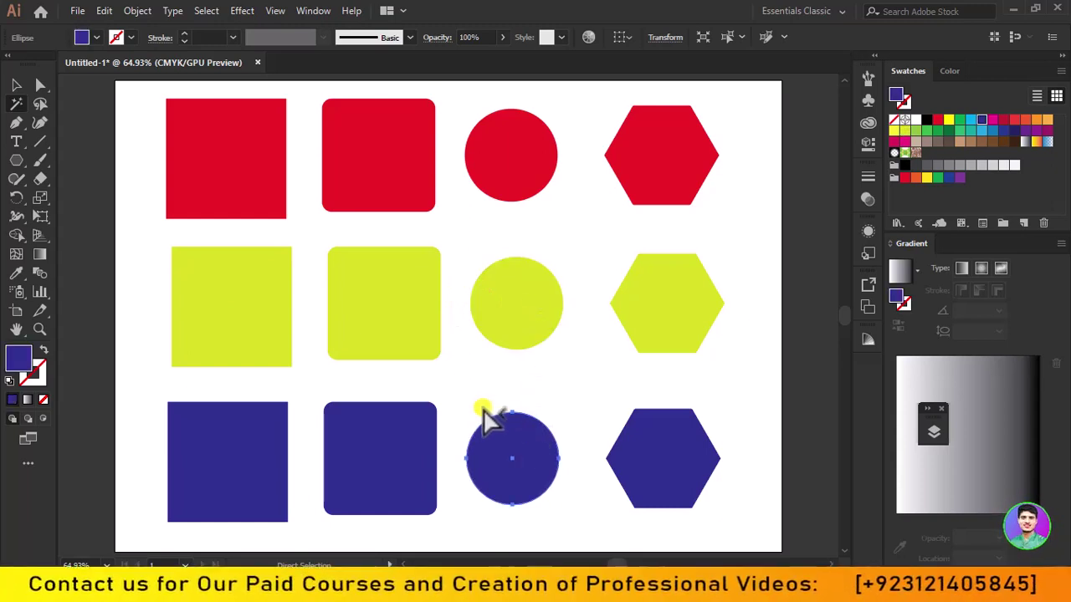
{"action": "left_click", "coordinate": [385, 345]}
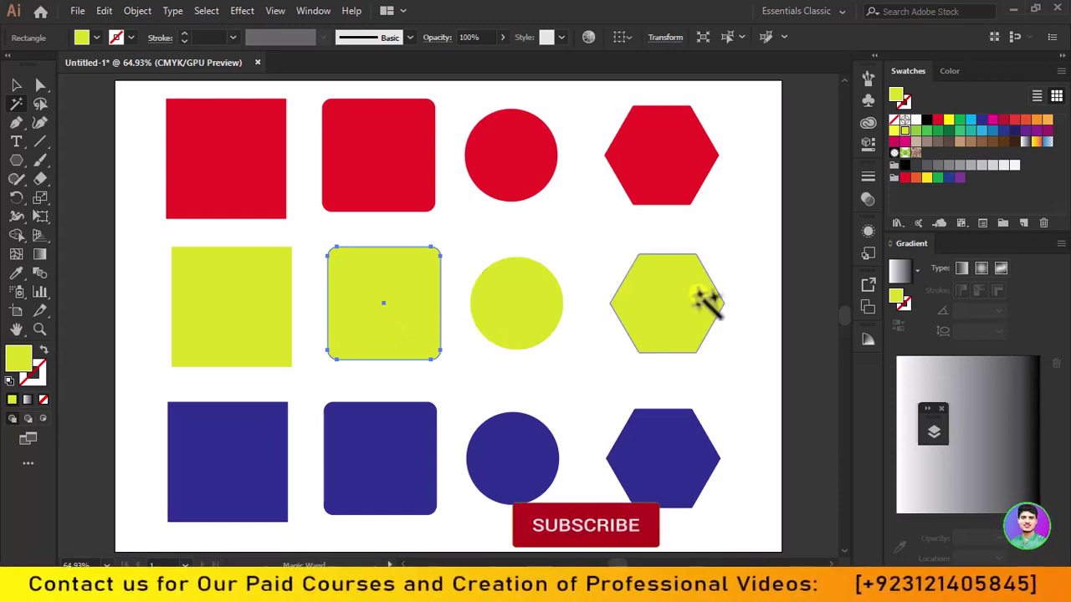
Magic Wand-select all yellow shapes and fill them green from the Fill swatches
{"action": "left_click", "coordinate": [696, 294]}
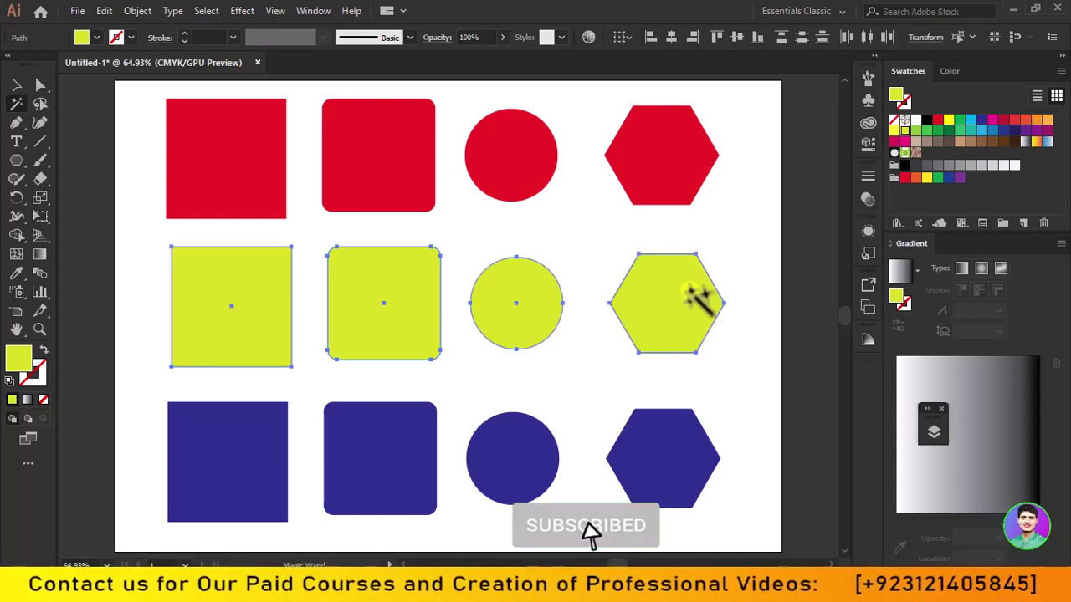
{"action": "left_click", "coordinate": [87, 37]}
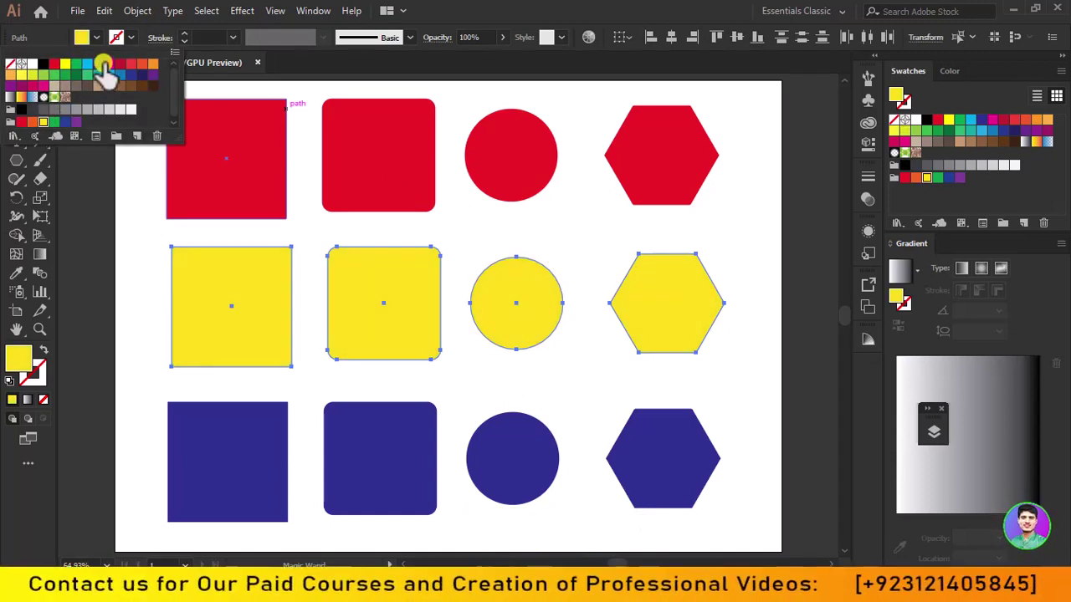
{"action": "left_click", "coordinate": [75, 65]}
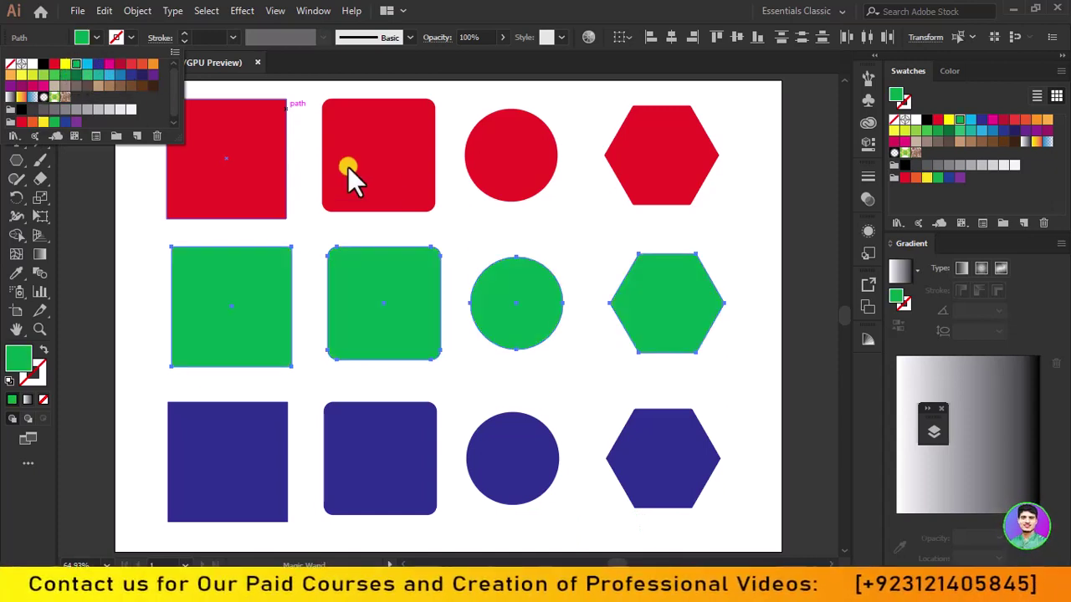
{"action": "key", "text": "Escape"}
{"action": "key", "text": "y"}
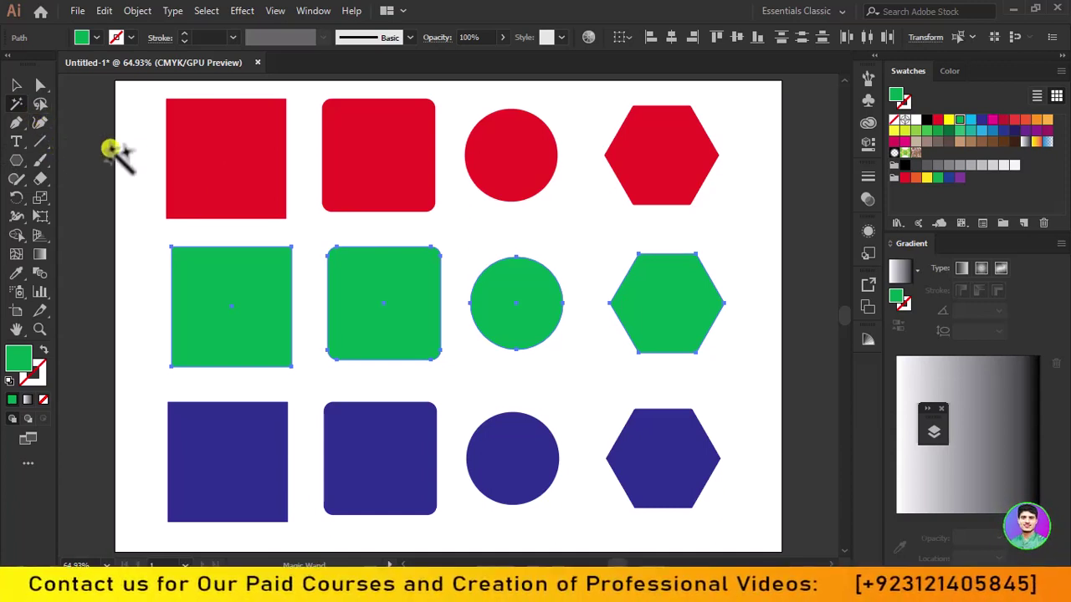
Deselect, then Direct-Select corner points of the top-left red and green shapes
{"action": "left_click", "coordinate": [158, 145]}
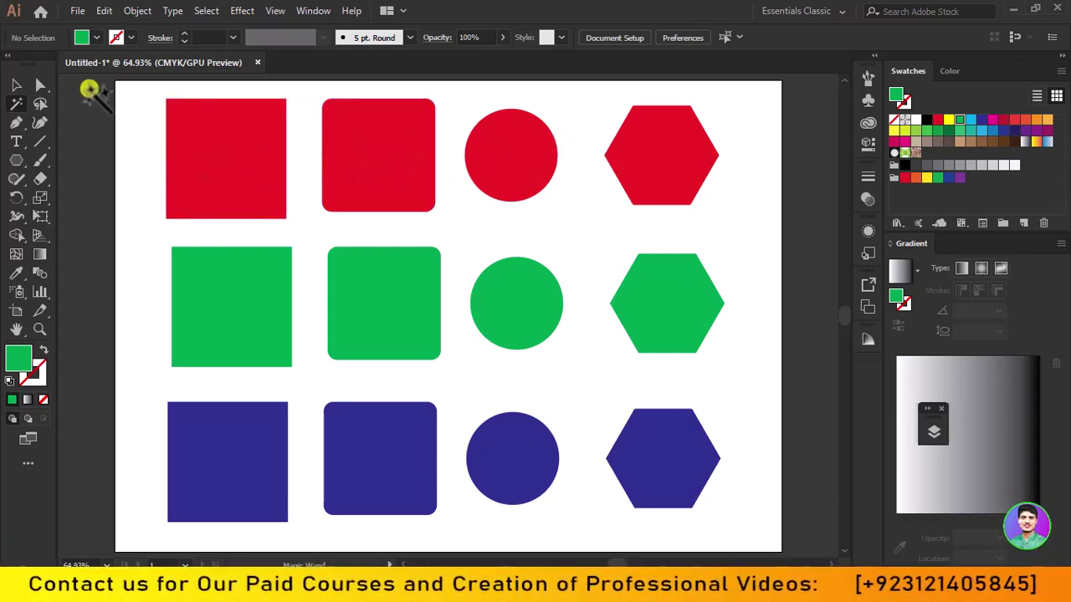
{"action": "left_click", "coordinate": [40, 84]}
{"action": "left_click_drag", "start_coordinate": [153, 111], "coordinate": [422, 369]}
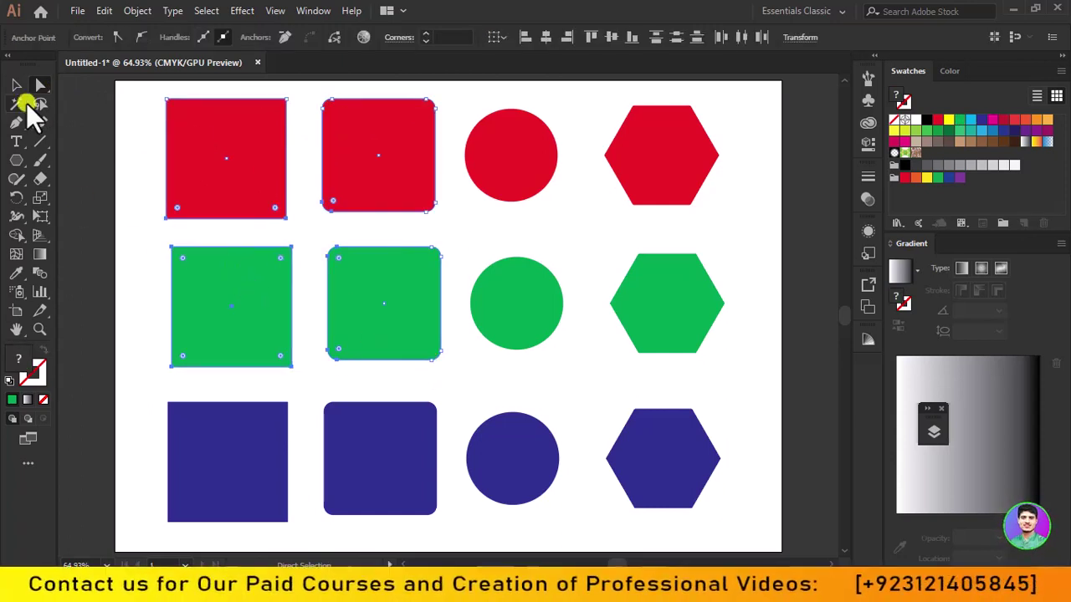
{"action": "left_click", "coordinate": [17, 103]}
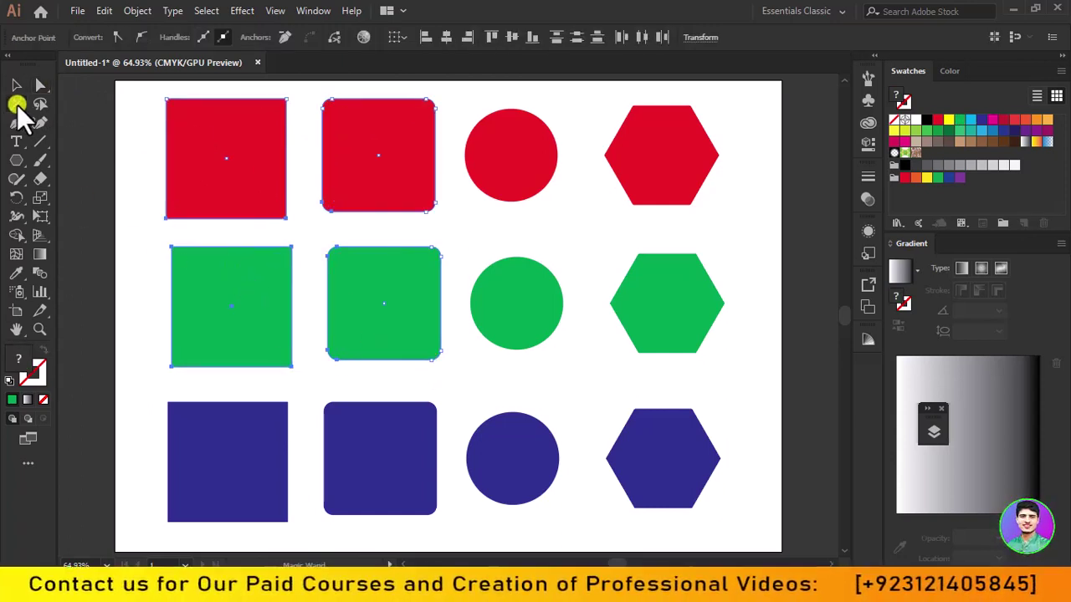
Magic Wand-select the red top-row shapes and fill them light blue
{"action": "left_click", "coordinate": [226, 293]}
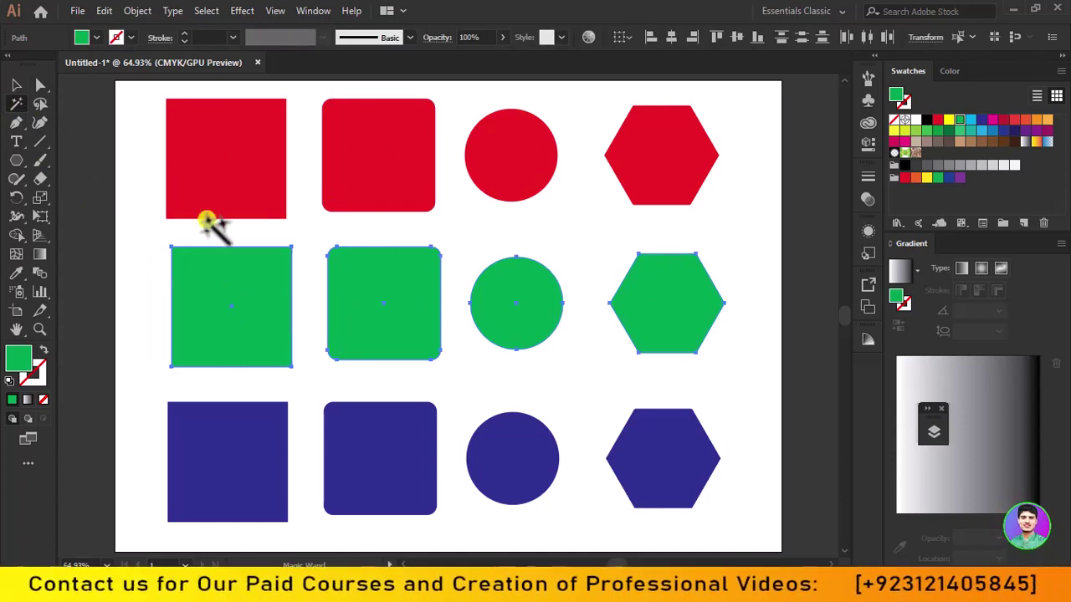
{"action": "left_click", "coordinate": [230, 165]}
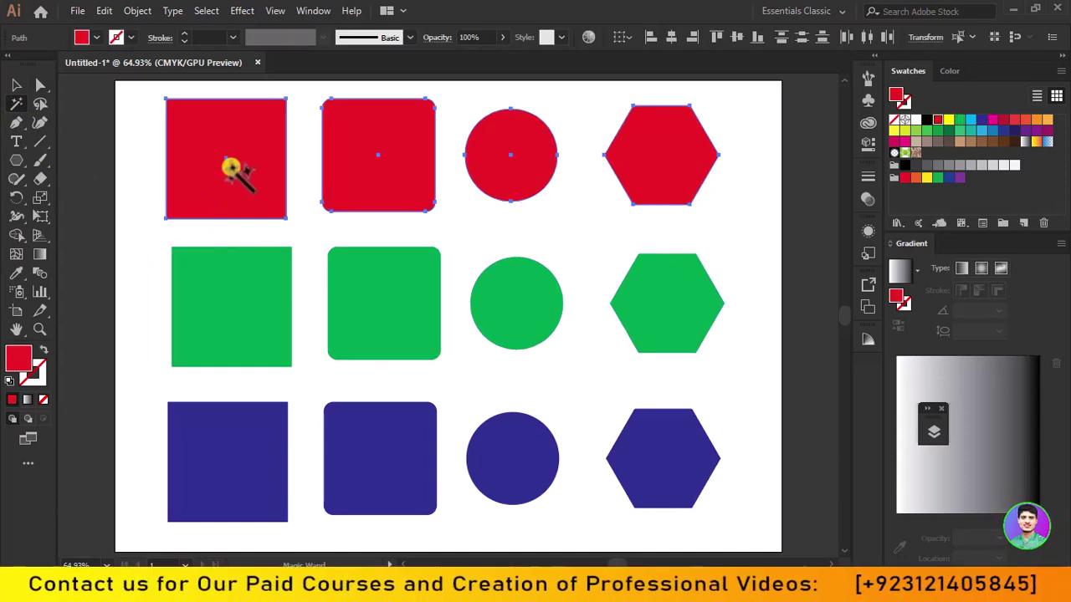
{"action": "left_click", "coordinate": [89, 41]}
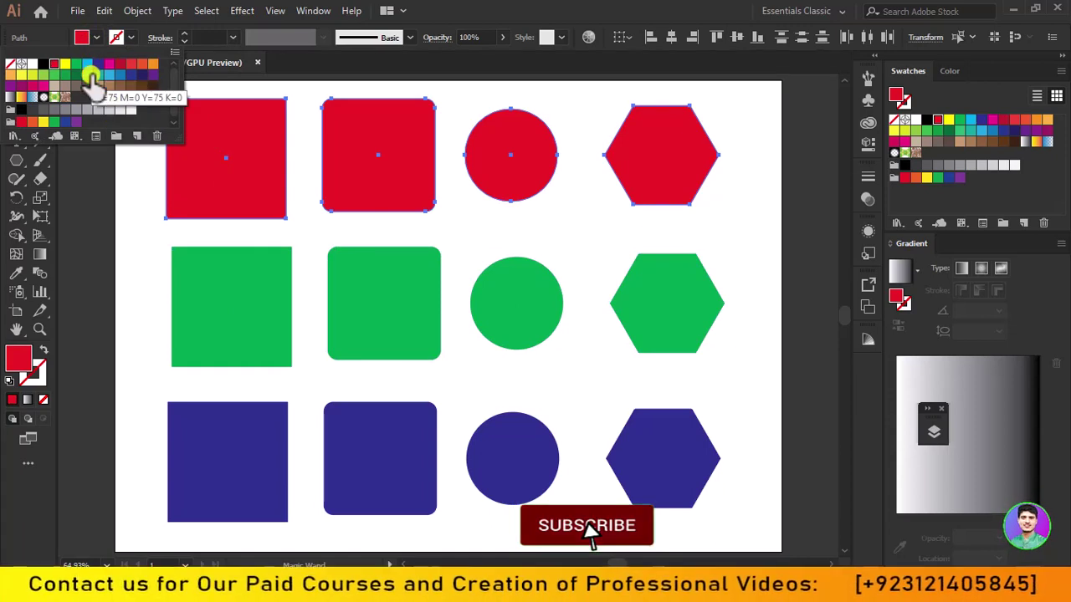
{"action": "left_click", "coordinate": [87, 64]}
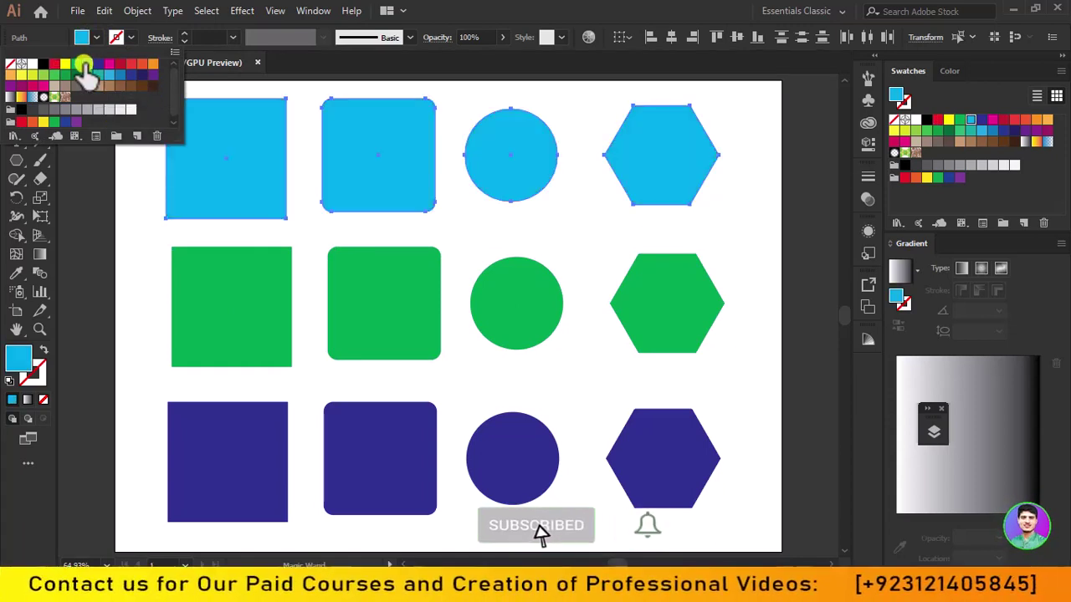
{"action": "left_click", "coordinate": [146, 163]}
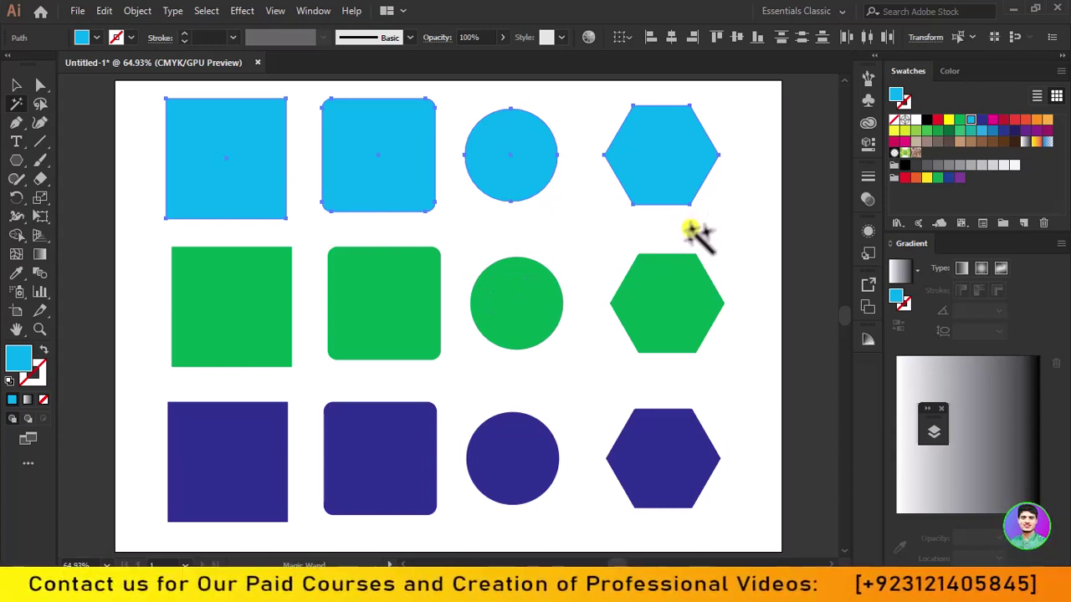
Lasso the top-row shapes to make them red, then lasso toward the middle circle
{"action": "left_click", "coordinate": [35, 102]}
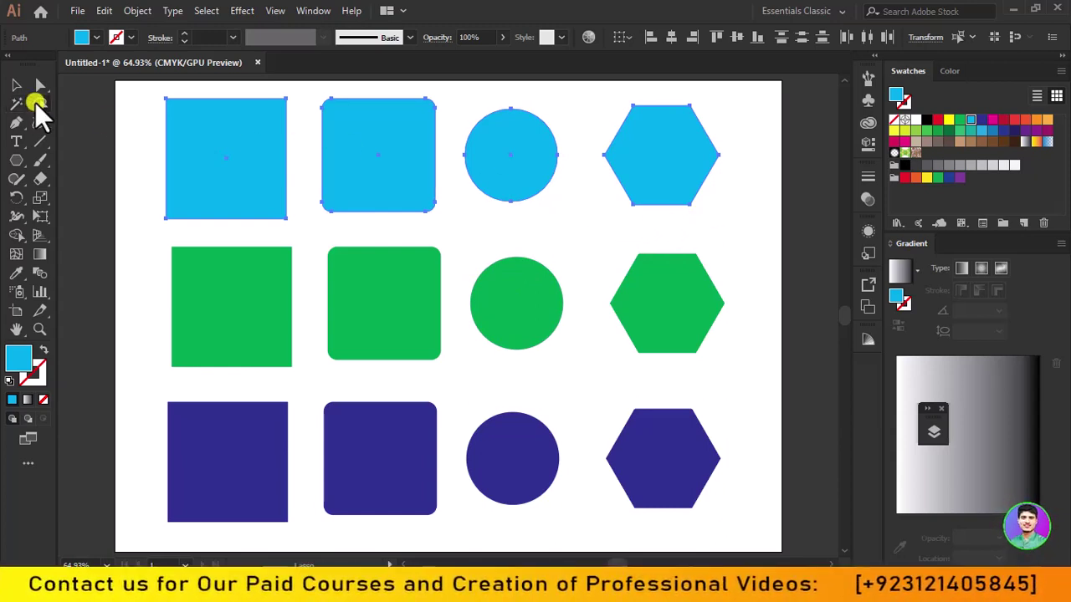
{"action": "left_click", "coordinate": [128, 119]}
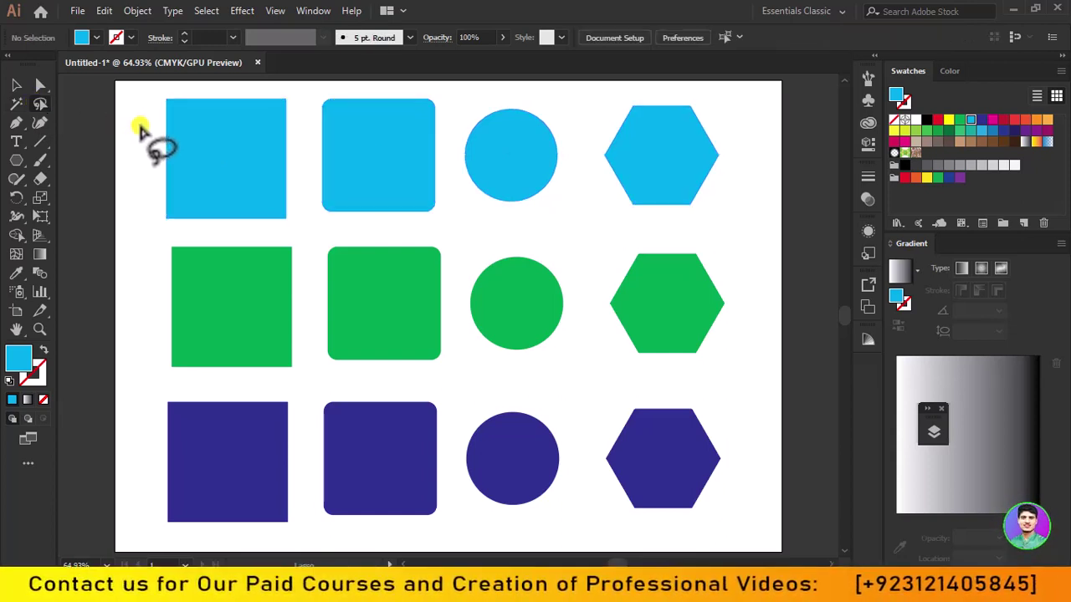
{"action": "mouse_move", "coordinate": [141, 120]}
{"action": "left_mouse_down"}
{"action": "mouse_move", "coordinate": [306, 204]}
{"action": "mouse_move", "coordinate": [329, 89]}
{"action": "mouse_move", "coordinate": [438, 108]}
{"action": "mouse_move", "coordinate": [452, 150]}
{"action": "mouse_move", "coordinate": [438, 210]}
{"action": "mouse_move", "coordinate": [335, 220]}
{"action": "mouse_move", "coordinate": [306, 206]}
{"action": "mouse_move", "coordinate": [318, 335]}
{"action": "mouse_move", "coordinate": [394, 375]}
{"action": "mouse_move", "coordinate": [466, 311]}
{"action": "mouse_move", "coordinate": [397, 237]}
{"action": "mouse_move", "coordinate": [311, 241]}
{"action": "left_mouse_up"}
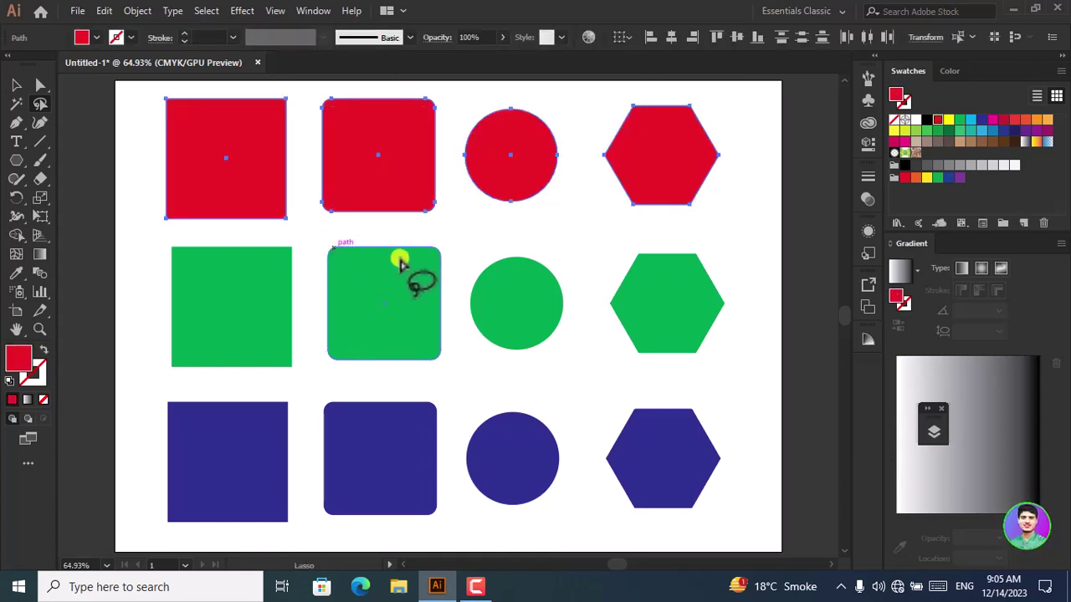
{"action": "left_click", "coordinate": [172, 237]}
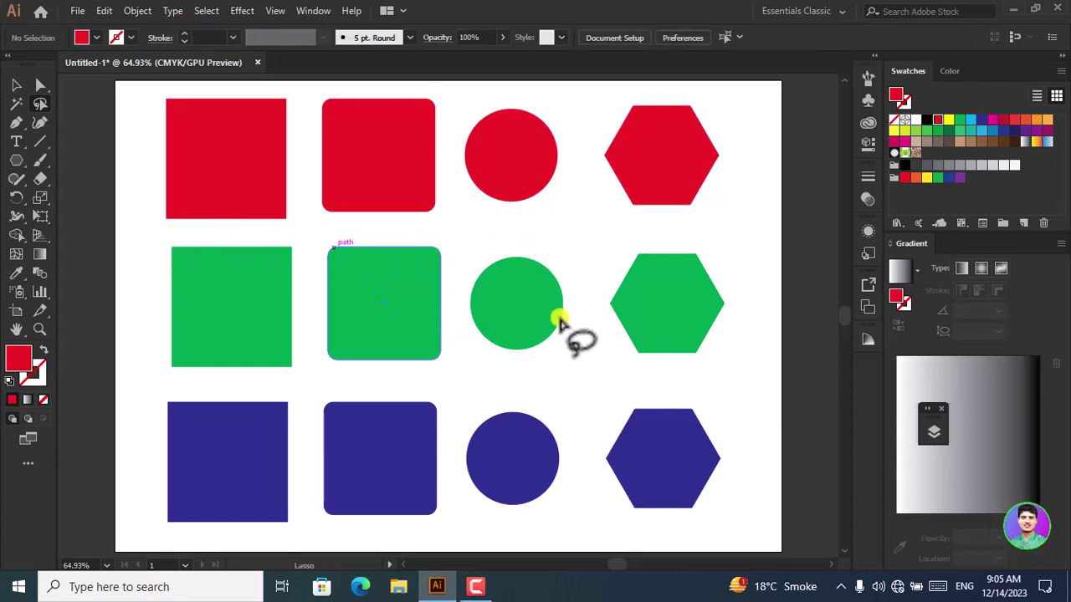
{"action": "mouse_move", "coordinate": [573, 333]}
{"action": "left_mouse_down"}
{"action": "mouse_move", "coordinate": [498, 266]}
{"action": "mouse_move", "coordinate": [346, 382]}
{"action": "mouse_move", "coordinate": [322, 411]}
{"action": "mouse_move", "coordinate": [323, 477]}
{"action": "mouse_move", "coordinate": [443, 489]}
{"action": "mouse_move", "coordinate": [411, 365]}
{"action": "left_mouse_up"}
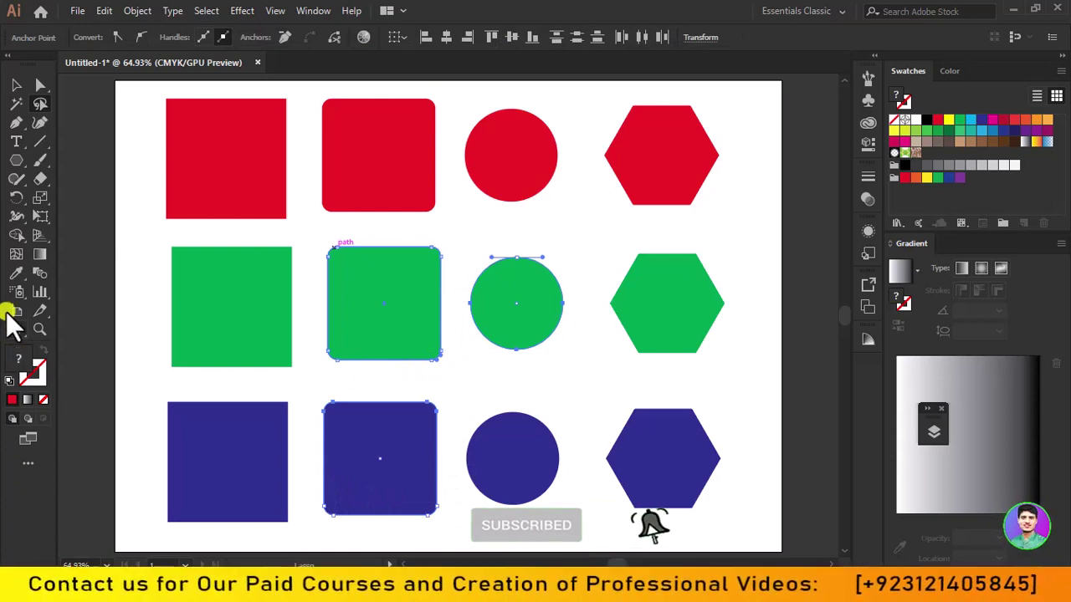
Give the three selected shapes a pale yellow-orange stroke from the Color panel spectrum
{"action": "left_click", "coordinate": [15, 164]}
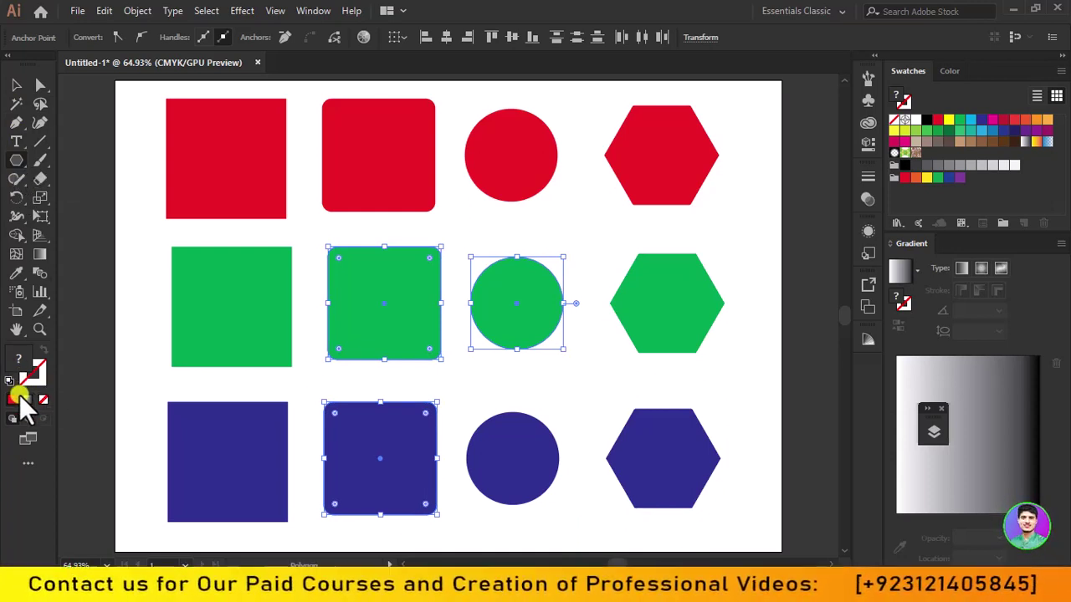
{"action": "left_click", "coordinate": [37, 383]}
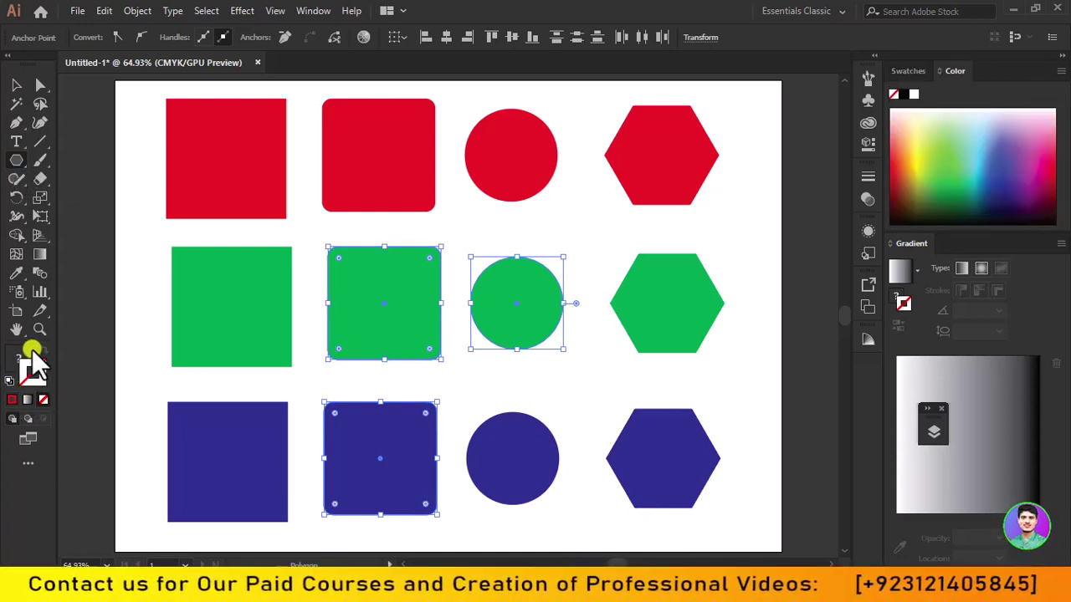
{"action": "left_click", "coordinate": [31, 353]}
{"action": "left_click", "coordinate": [38, 366]}
{"action": "left_click", "coordinate": [17, 398]}
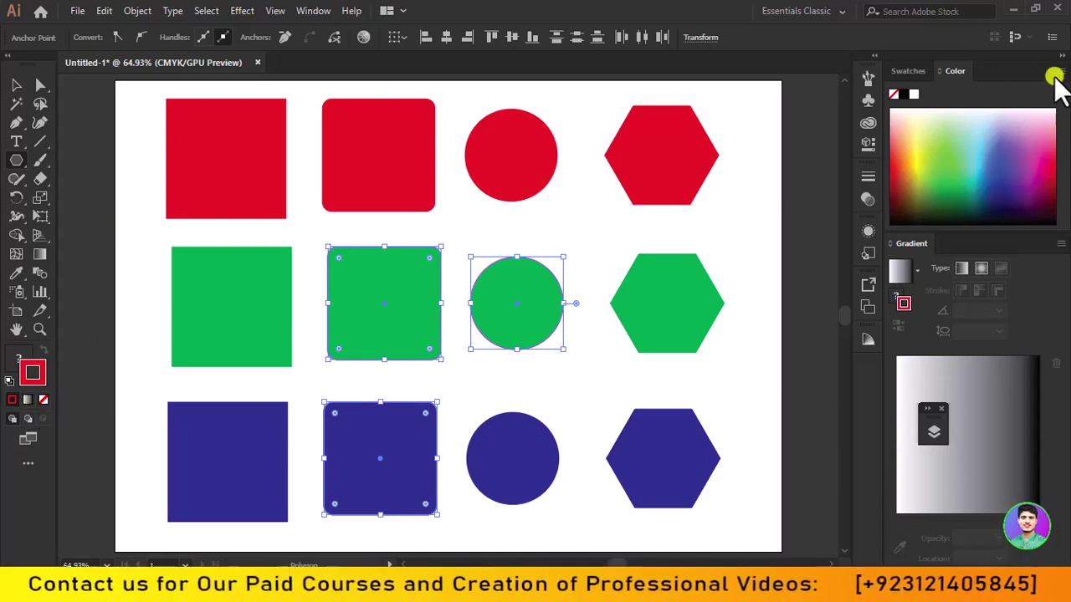
{"action": "left_click", "coordinate": [913, 146]}
{"action": "left_click_drag", "start_coordinate": [912, 144], "coordinate": [908, 141]}
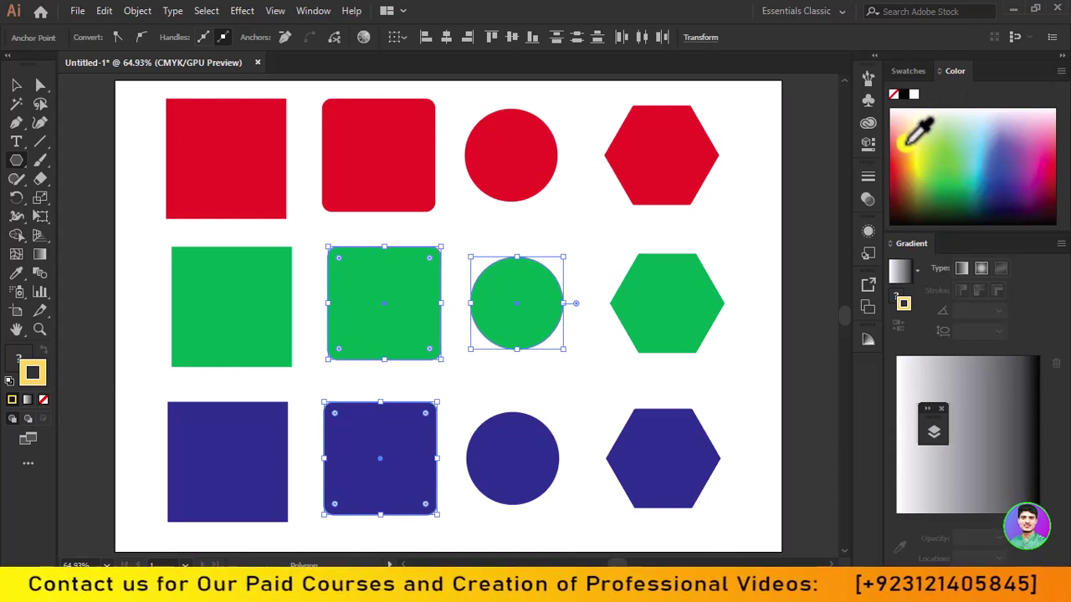
{"action": "left_click", "coordinate": [594, 249]}
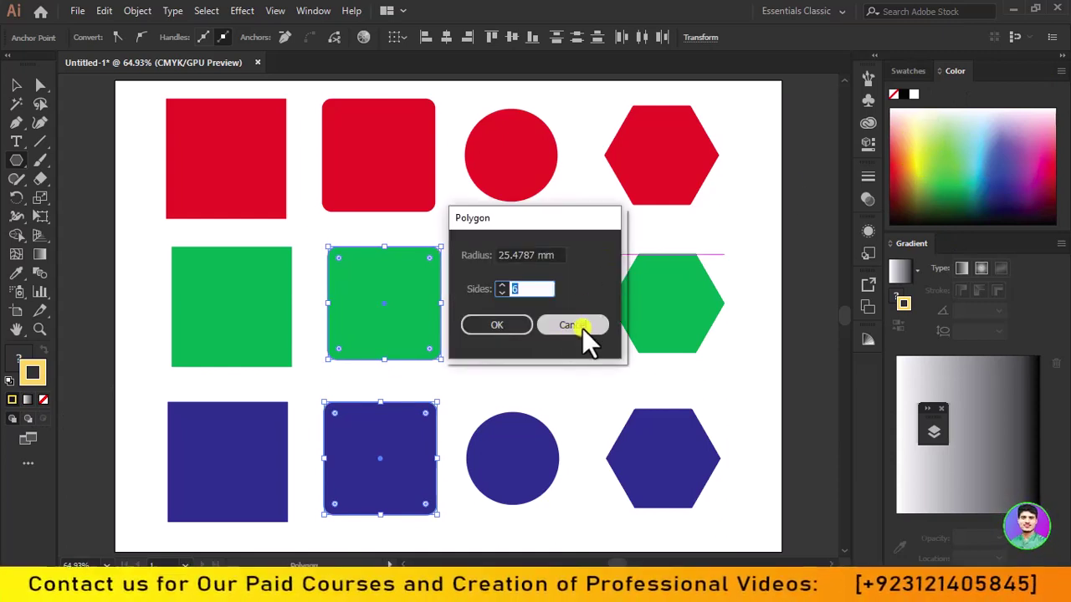
{"action": "left_click", "coordinate": [586, 326]}
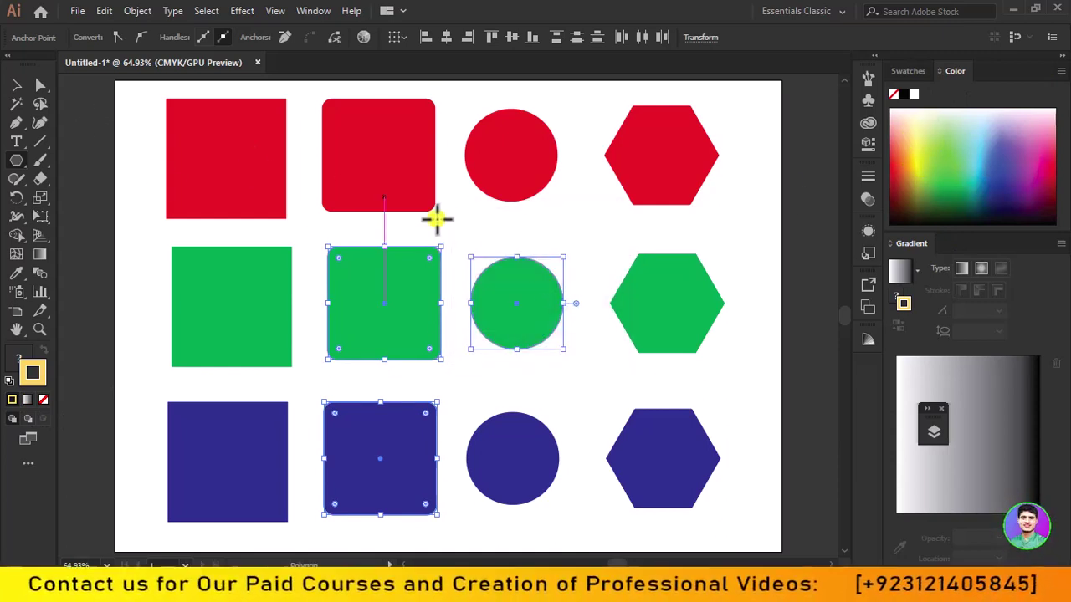
Clear the selection and Lasso only the left green square of the middle row
{"action": "left_click", "coordinate": [16, 86]}
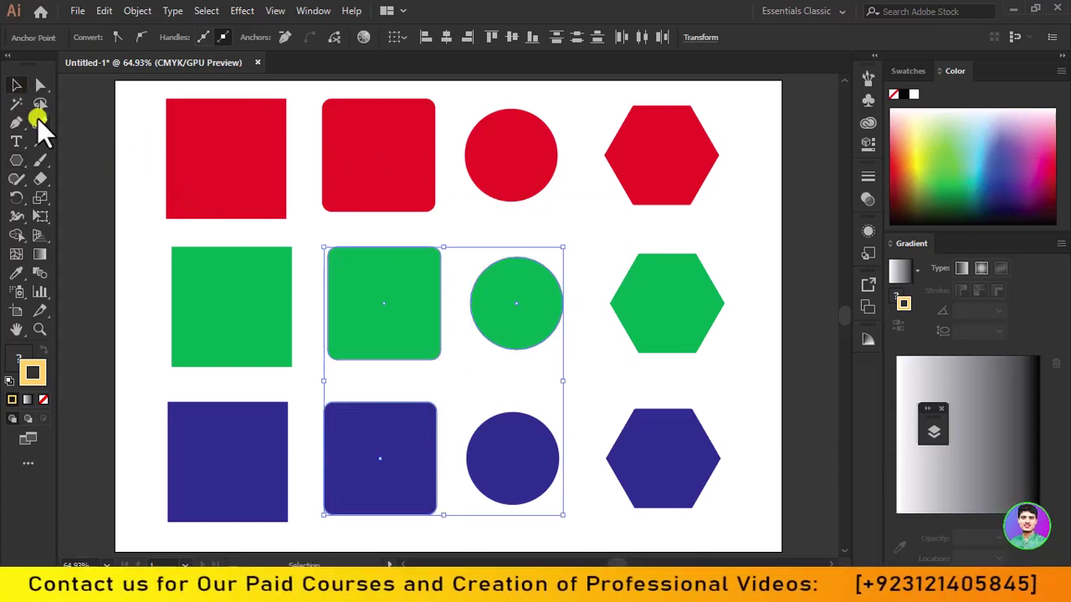
{"action": "left_click", "coordinate": [41, 107]}
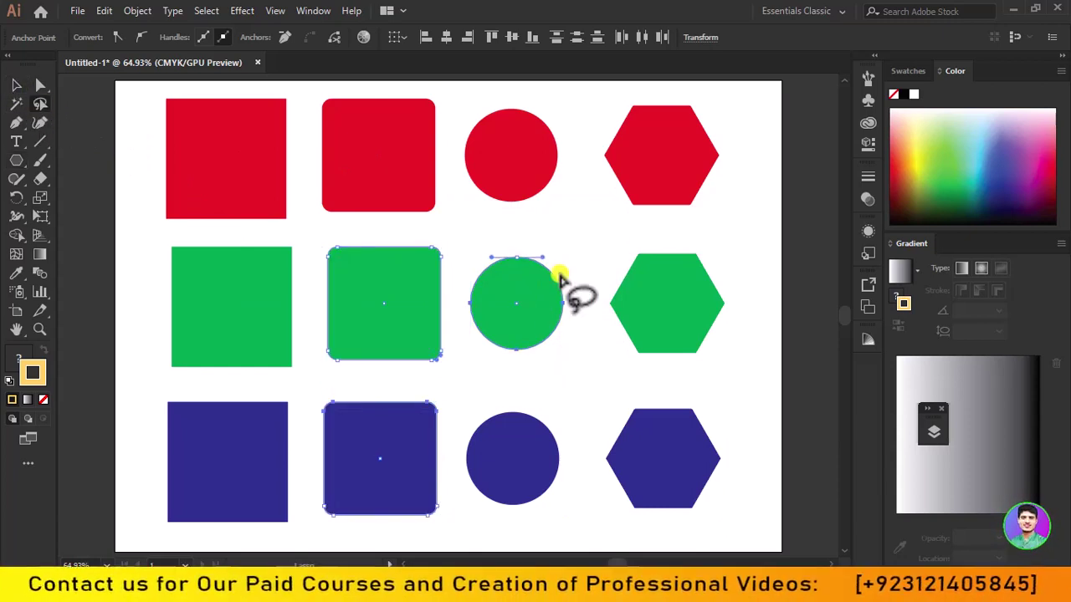
{"action": "left_click", "coordinate": [258, 271]}
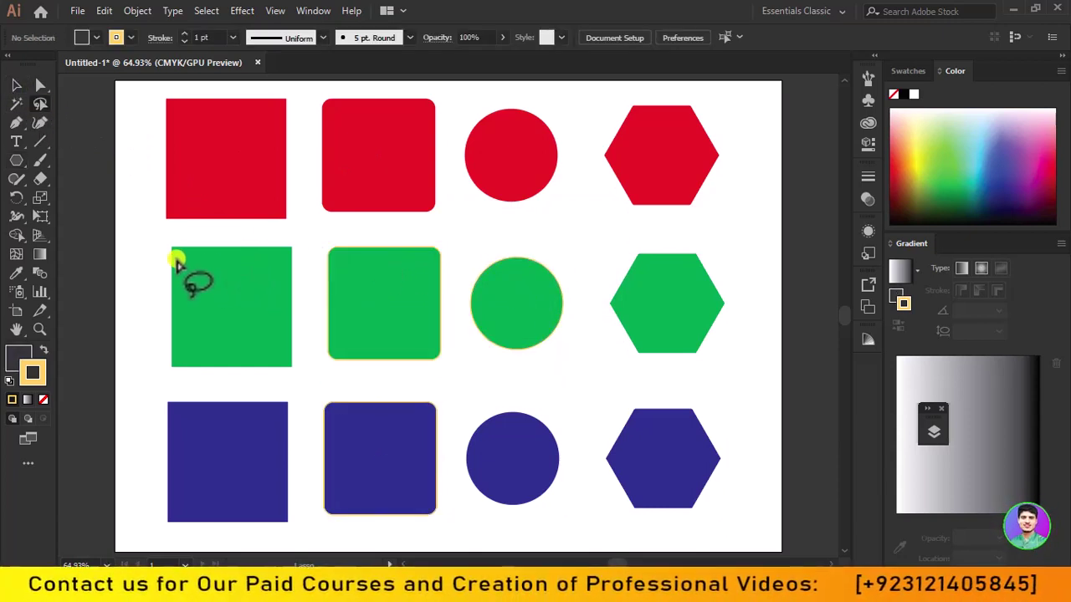
{"action": "mouse_move", "coordinate": [176, 259]}
{"action": "left_mouse_down"}
{"action": "mouse_move", "coordinate": [179, 361]}
{"action": "mouse_move", "coordinate": [186, 248]}
{"action": "left_mouse_up"}
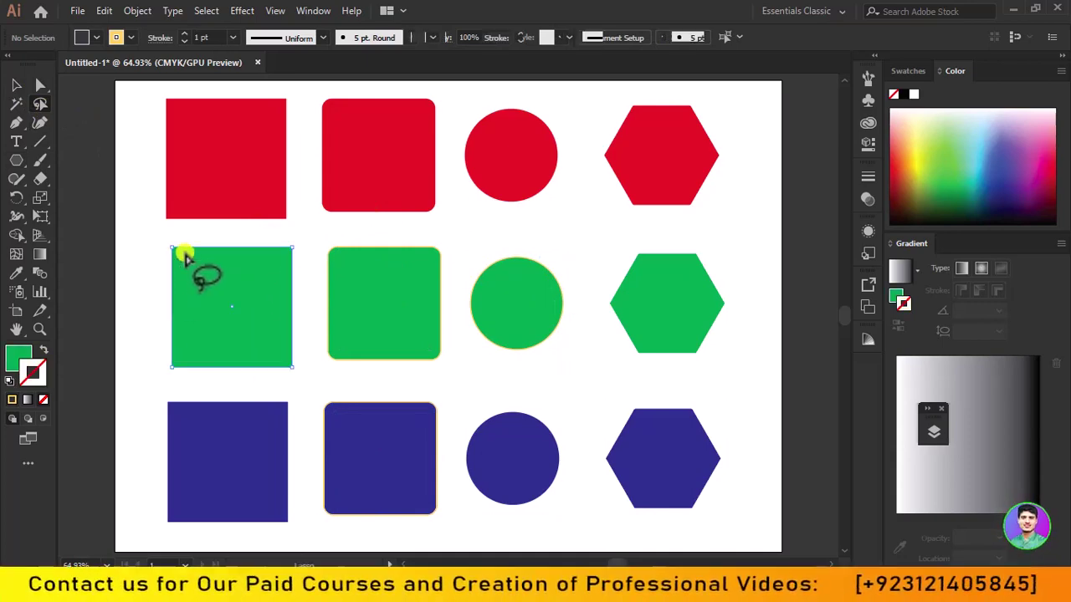
Recolour the left square lime green 19FF00 in the Color Picker, then lasso the middle circle
{"action": "double_click", "coordinate": [22, 358]}
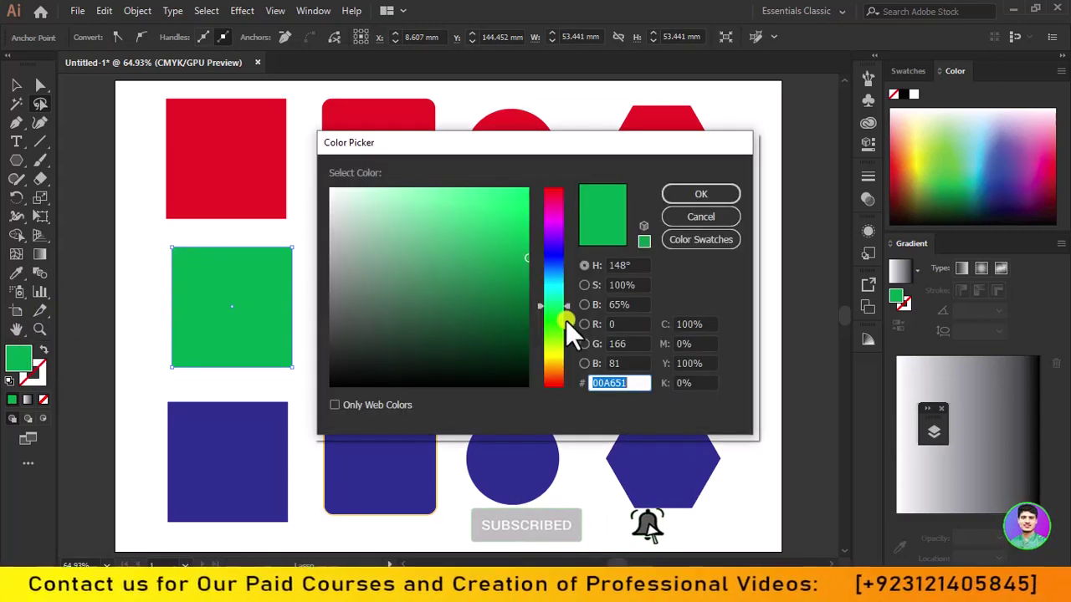
{"action": "left_click", "coordinate": [566, 324]}
{"action": "mouse_move", "coordinate": [476, 260]}
{"action": "left_mouse_down"}
{"action": "mouse_move", "coordinate": [514, 168]}
{"action": "mouse_move", "coordinate": [546, 157]}
{"action": "left_mouse_up"}
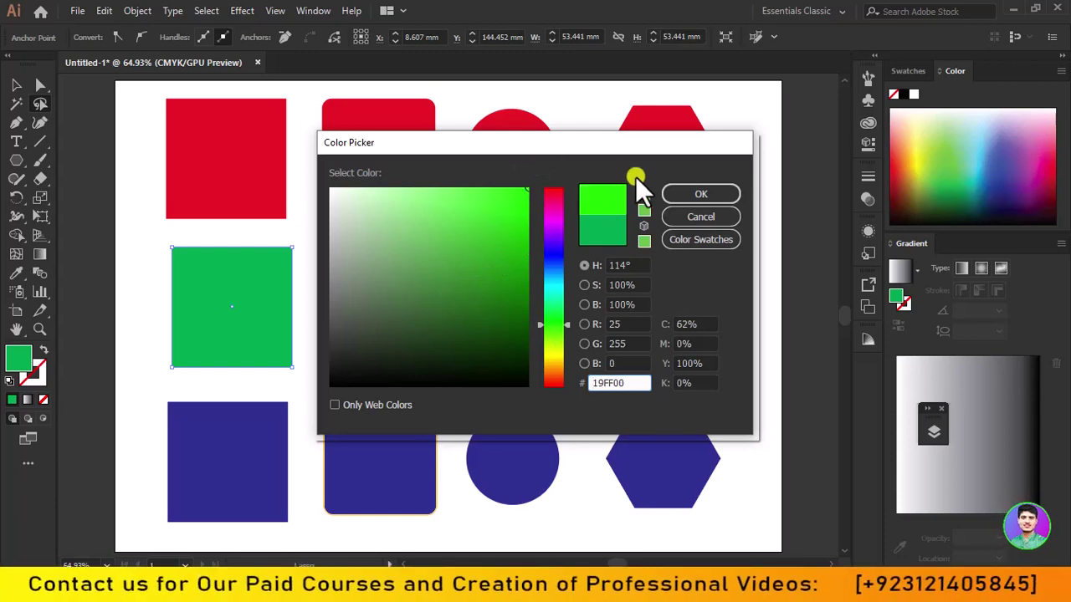
{"action": "left_click", "coordinate": [726, 200]}
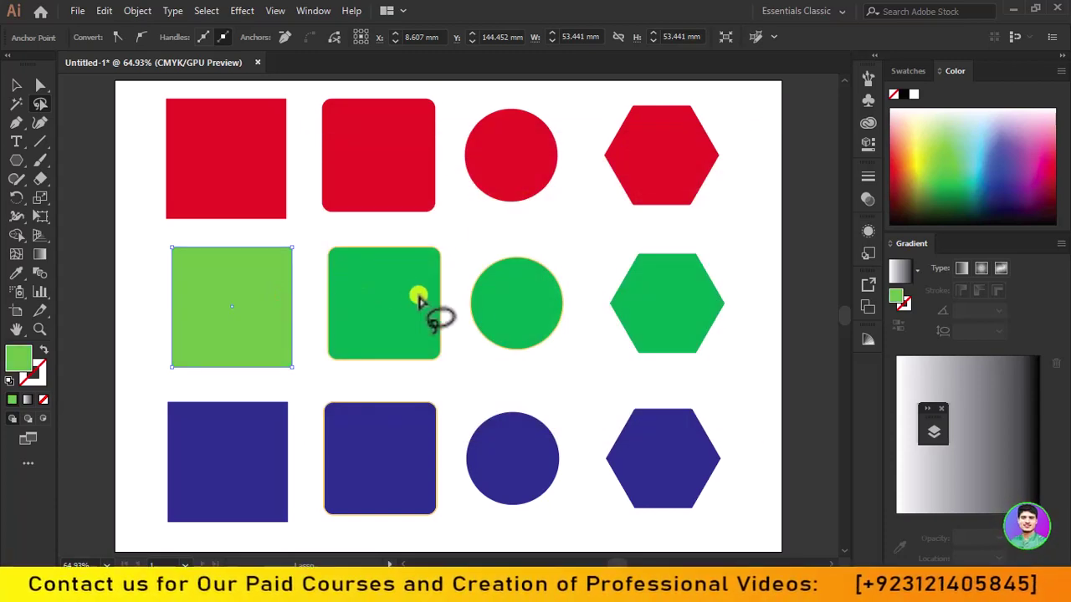
{"action": "left_click", "coordinate": [515, 306]}
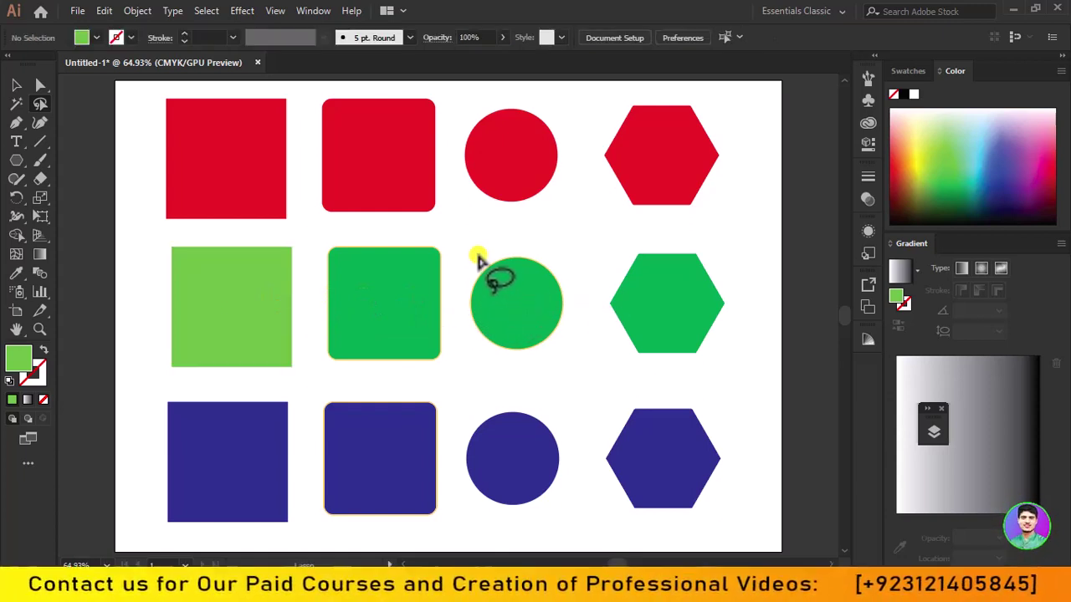
{"action": "left_click_drag", "start_coordinate": [481, 251], "coordinate": [509, 278]}
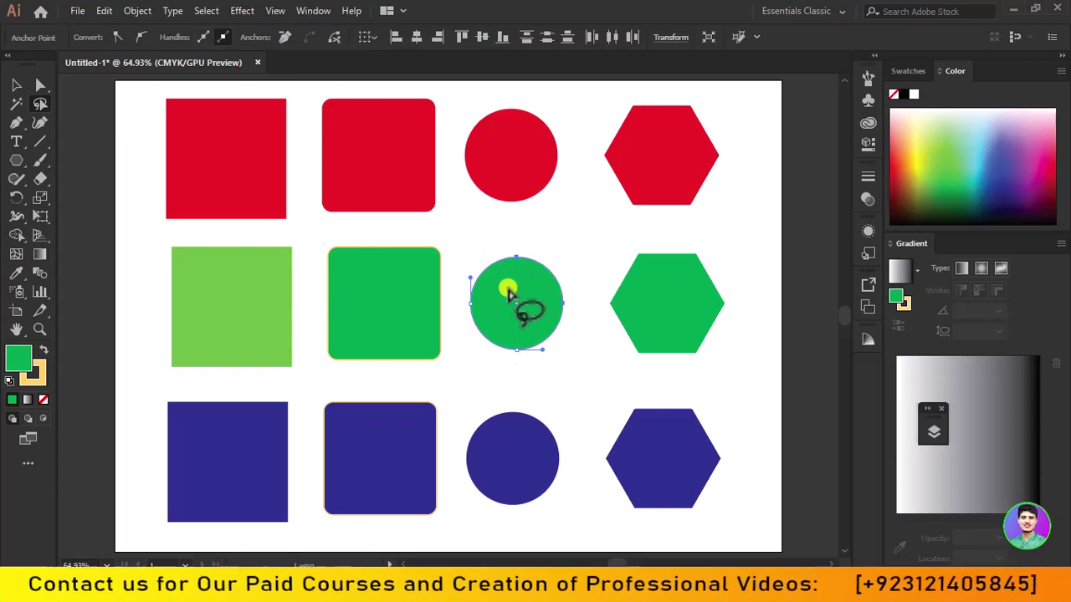
Recolour the selected middle-row circle from green to black in the Color Picker, then deselect
{"action": "left_click", "coordinate": [31, 367]}
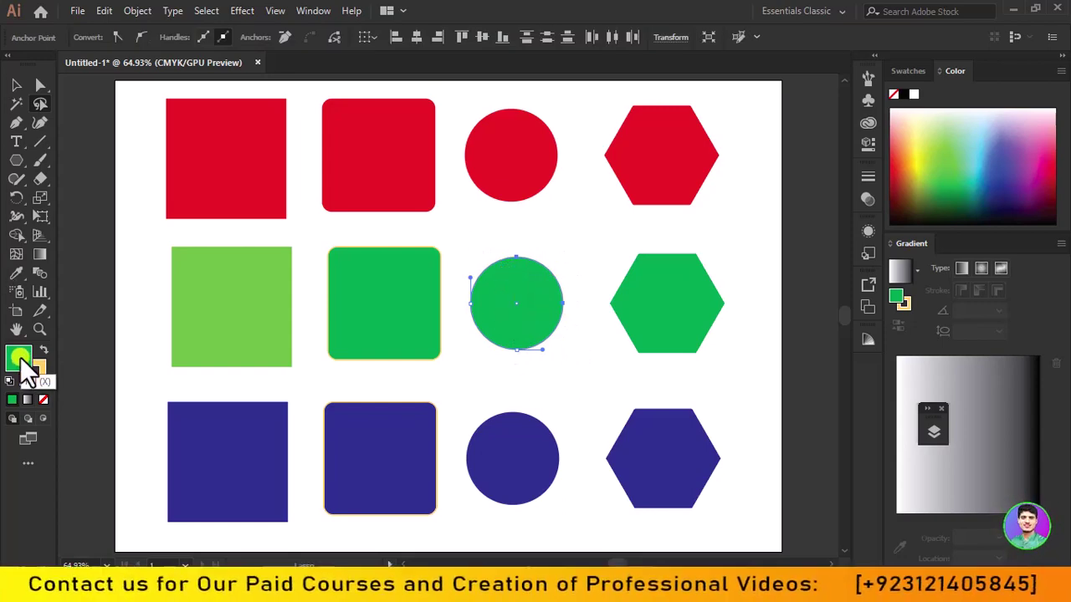
{"action": "double_click", "coordinate": [21, 357]}
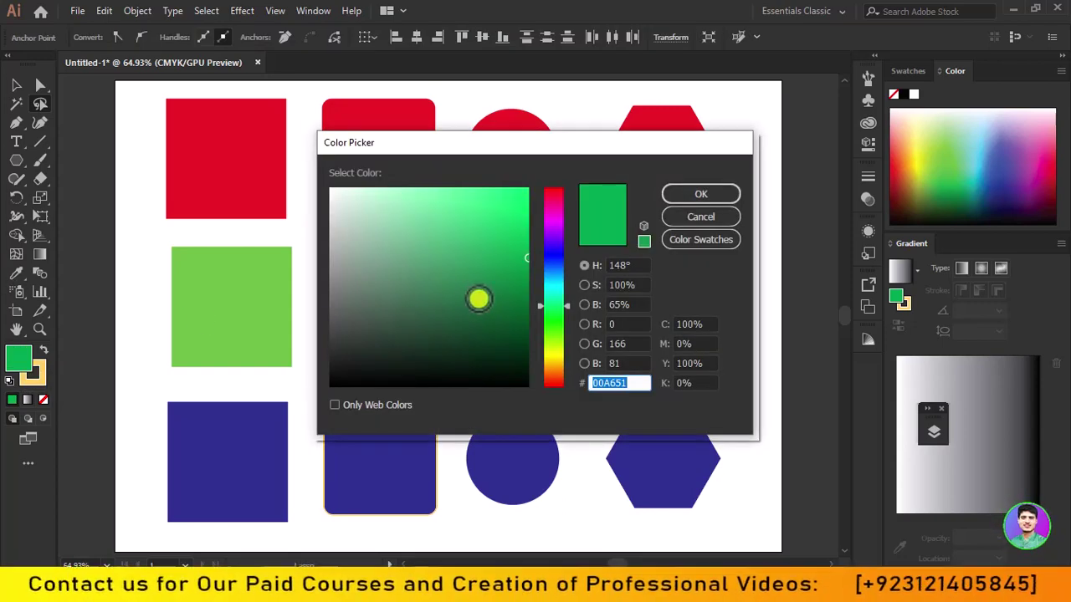
{"action": "left_click_drag", "start_coordinate": [427, 375], "coordinate": [383, 399]}
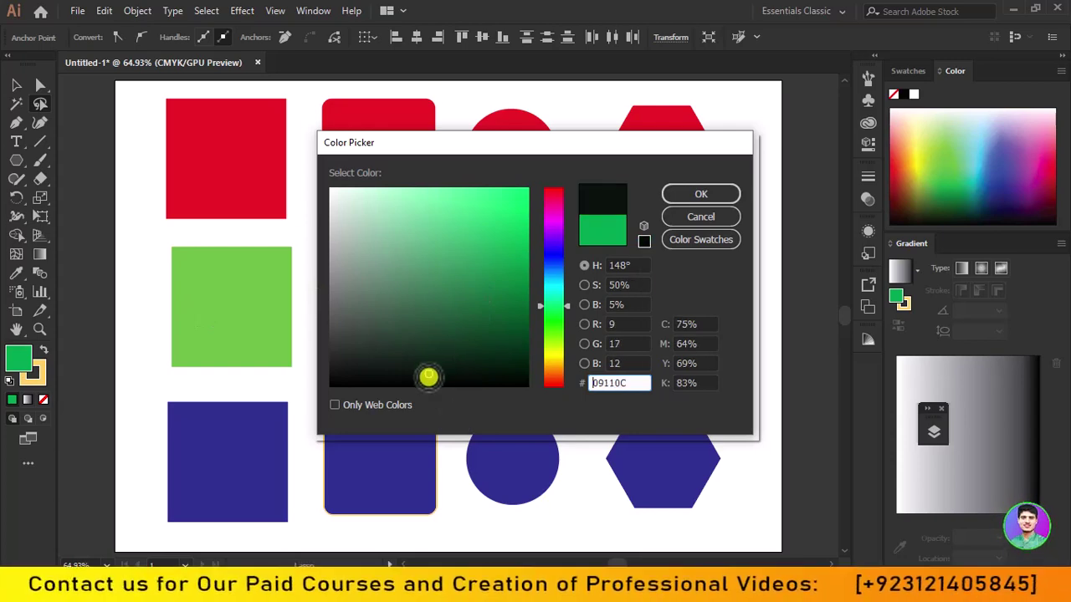
{"action": "left_click", "coordinate": [715, 193]}
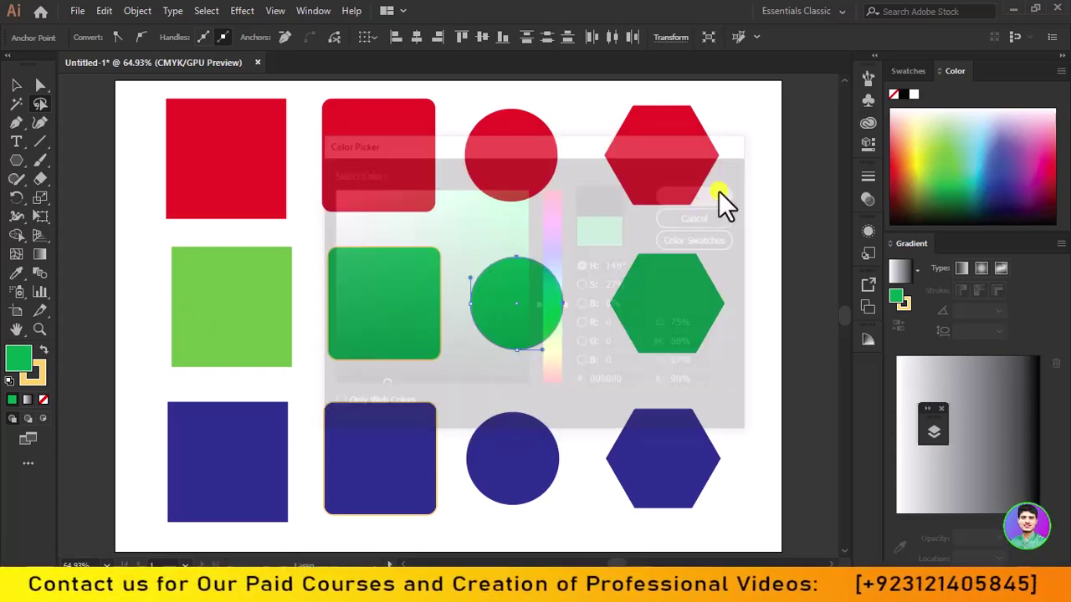
{"action": "left_click", "coordinate": [585, 272]}
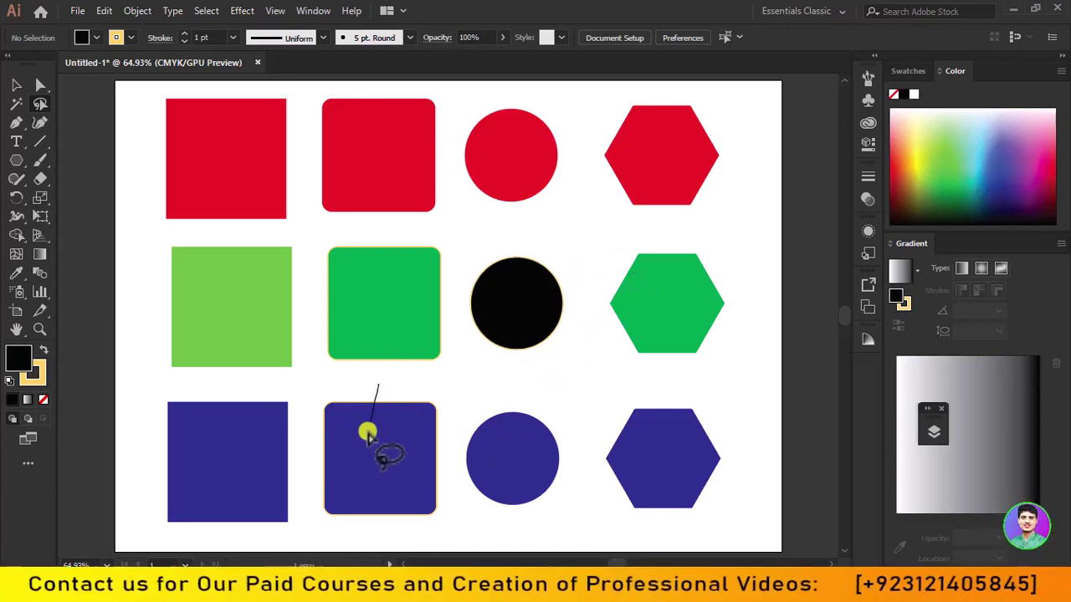
{"action": "left_click_drag", "start_coordinate": [375, 383], "coordinate": [411, 440]}
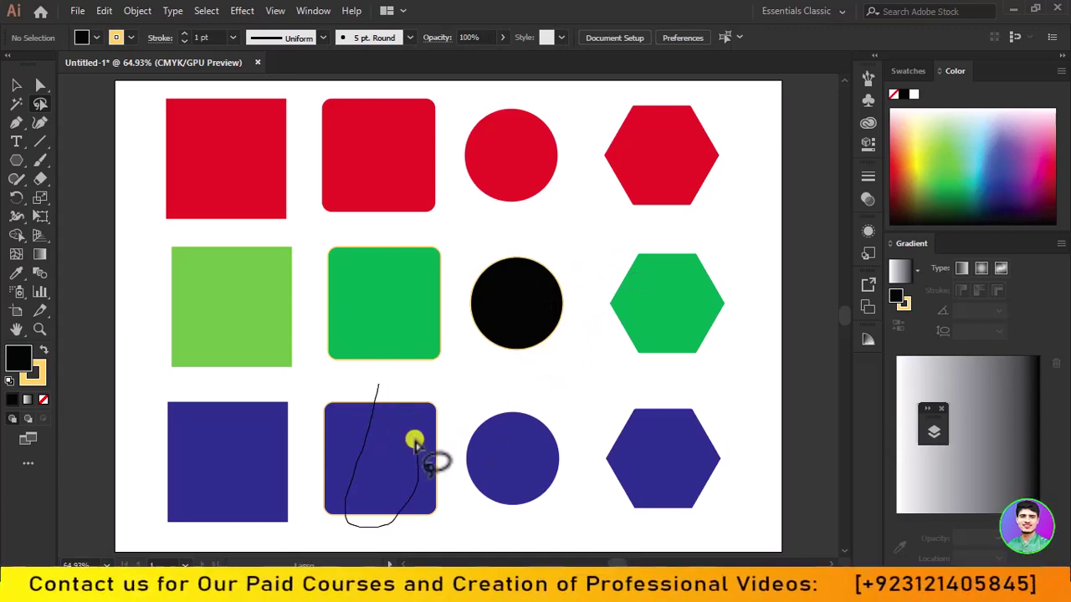
{"action": "double_click", "coordinate": [20, 353]}
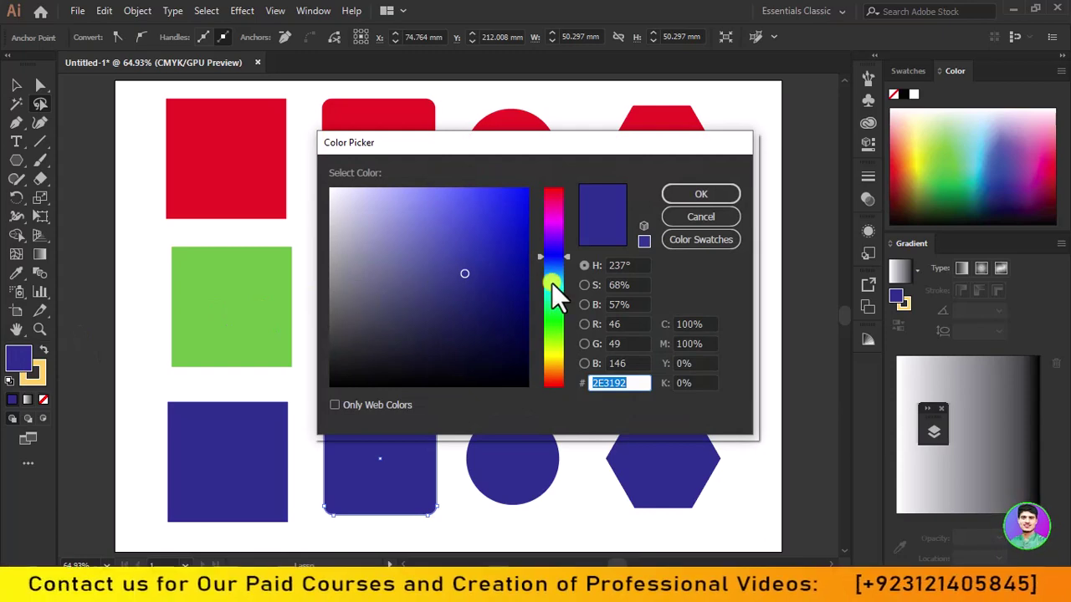
{"action": "left_click_drag", "start_coordinate": [553, 284], "coordinate": [553, 176]}
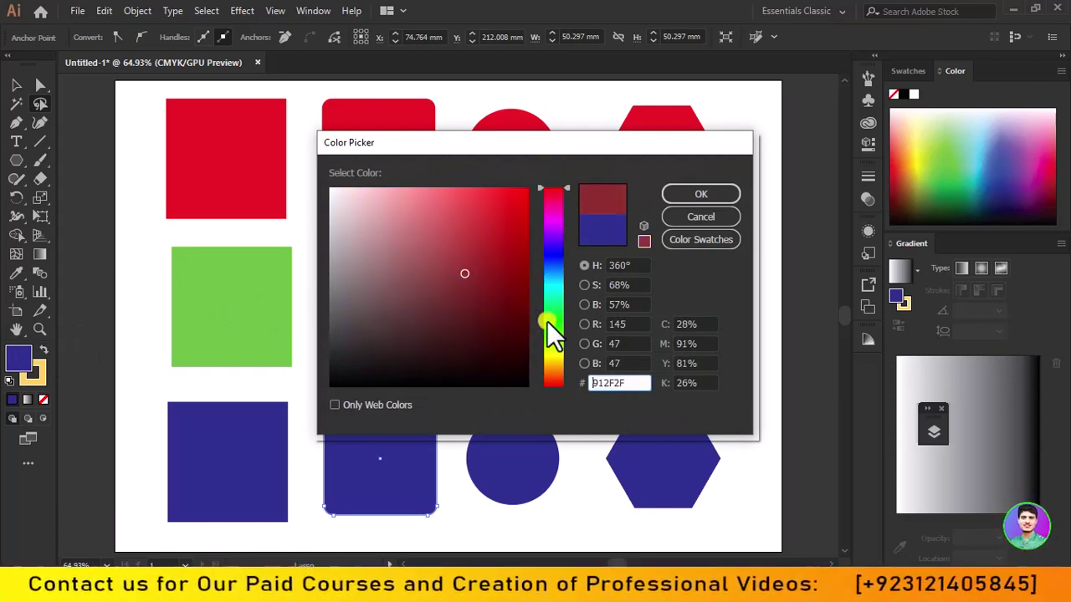
{"action": "left_click", "coordinate": [548, 287]}
{"action": "left_click_drag", "start_coordinate": [549, 288], "coordinate": [553, 380]}
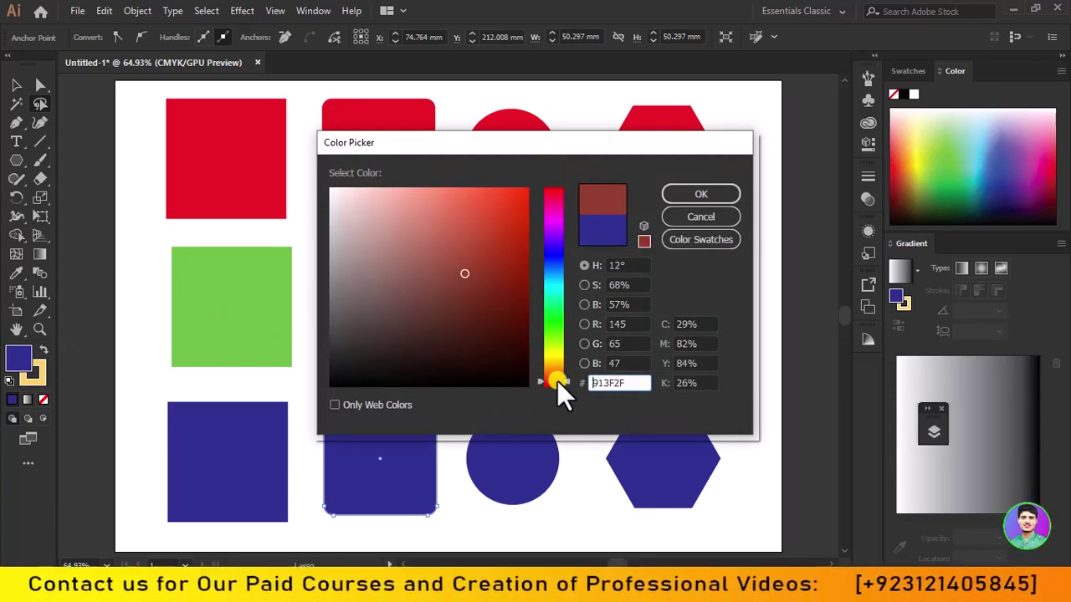
{"action": "left_click", "coordinate": [461, 276]}
{"action": "left_click_drag", "start_coordinate": [530, 200], "coordinate": [533, 187]}
{"action": "left_click", "coordinate": [690, 196]}
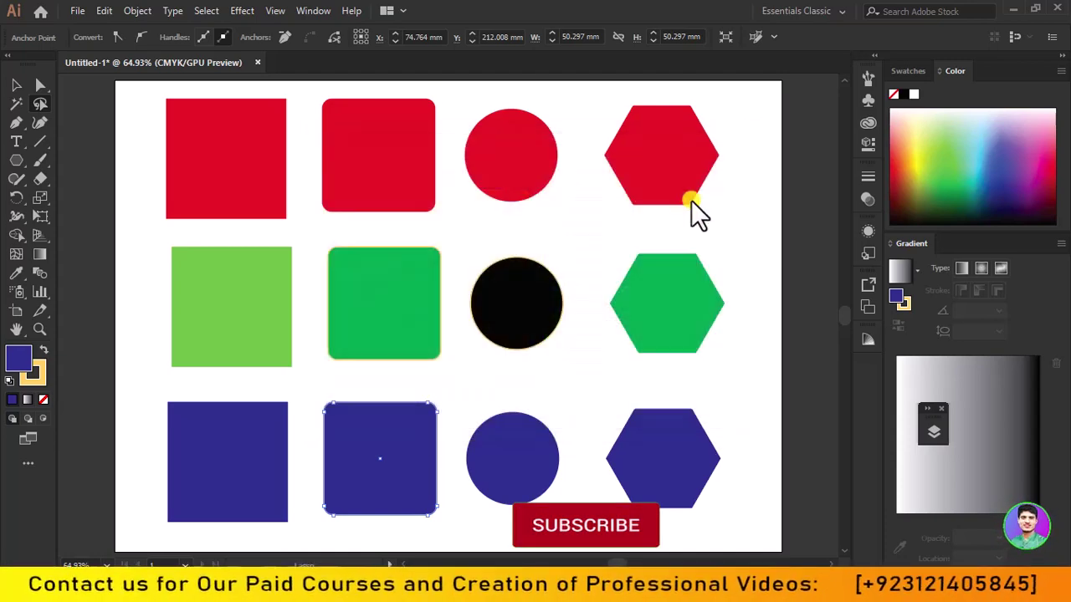